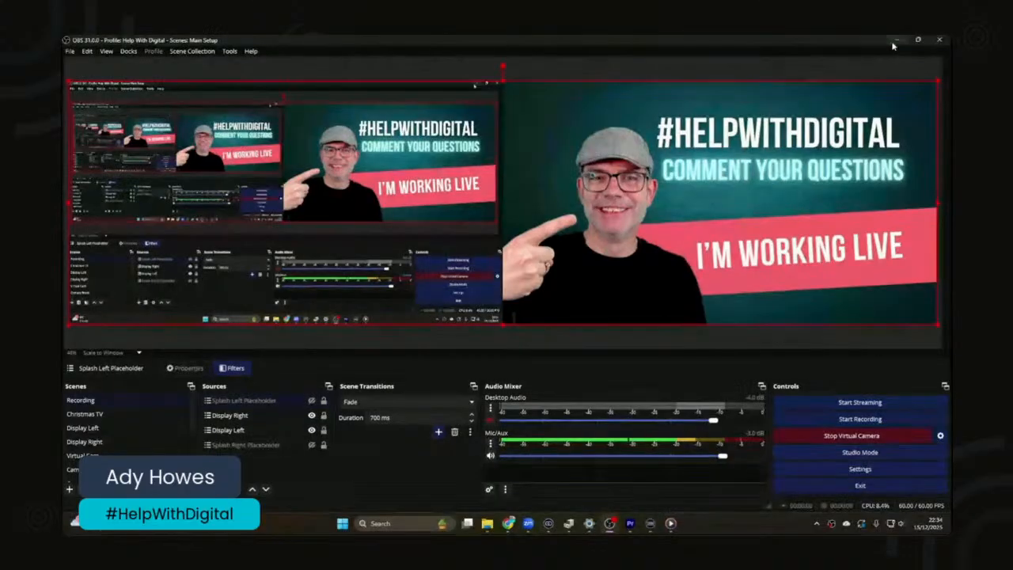
Step: Switch to Premiere Pro, restore the full editing workspace and look over the Combined Sequence timeline from start to end
click(896, 40)
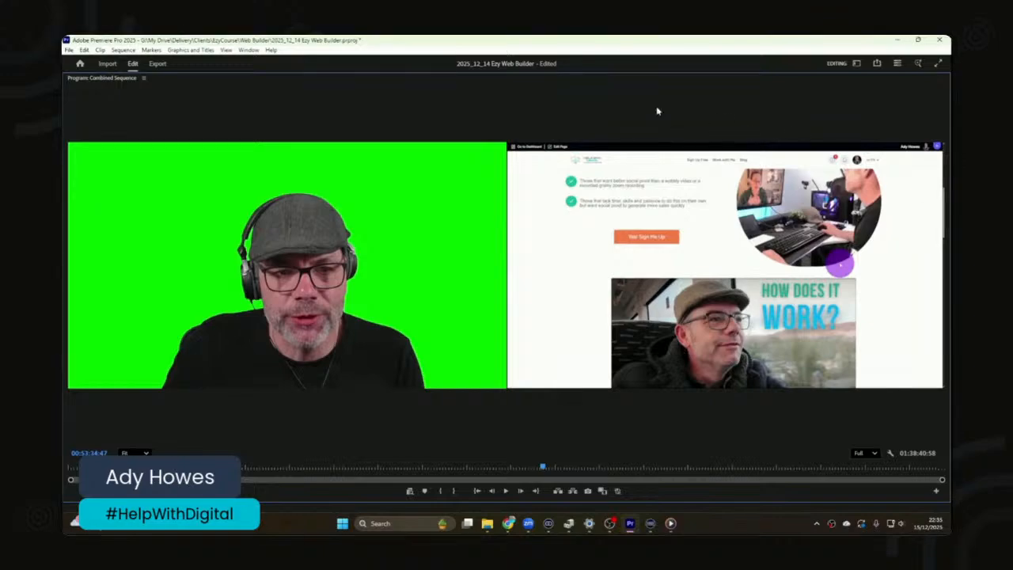
key(grave)
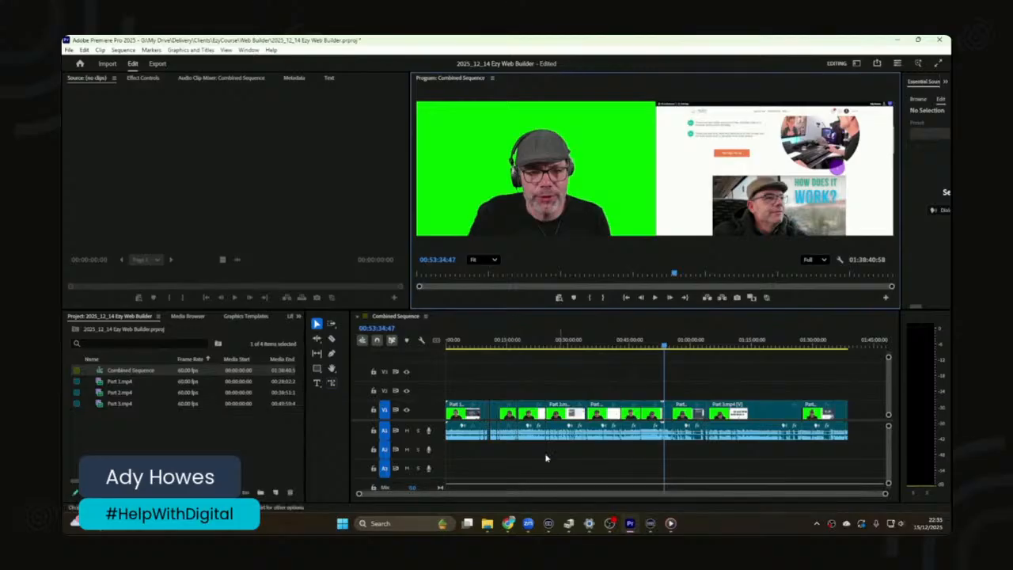
drag(360, 494, 390, 498)
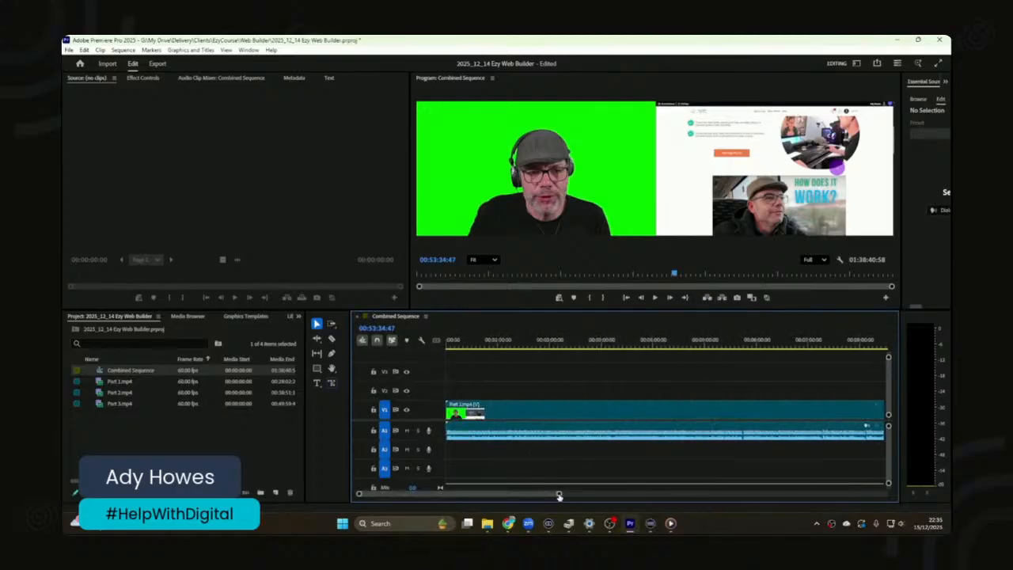
drag(559, 494, 880, 495)
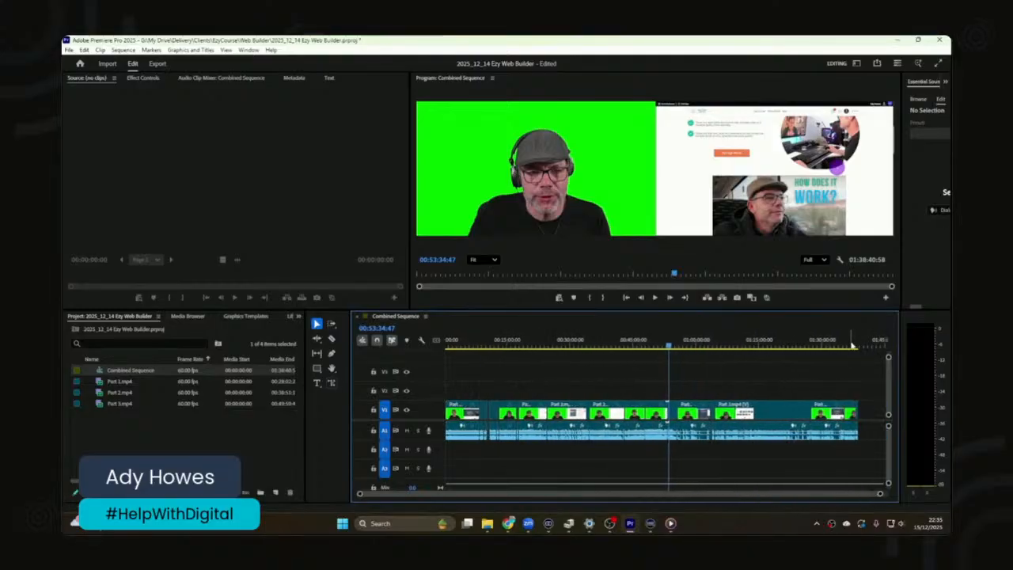
click(857, 346)
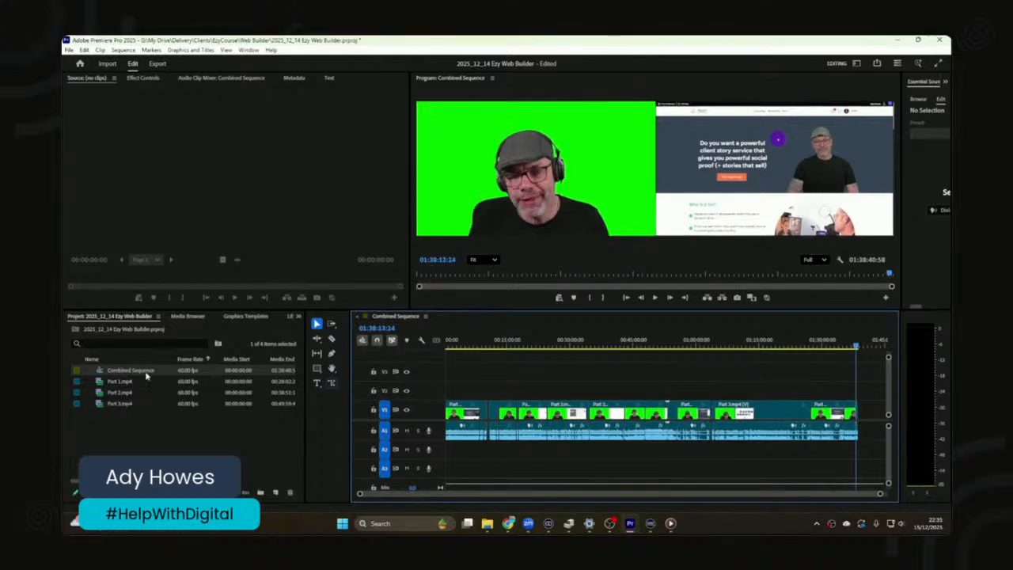
click(103, 370)
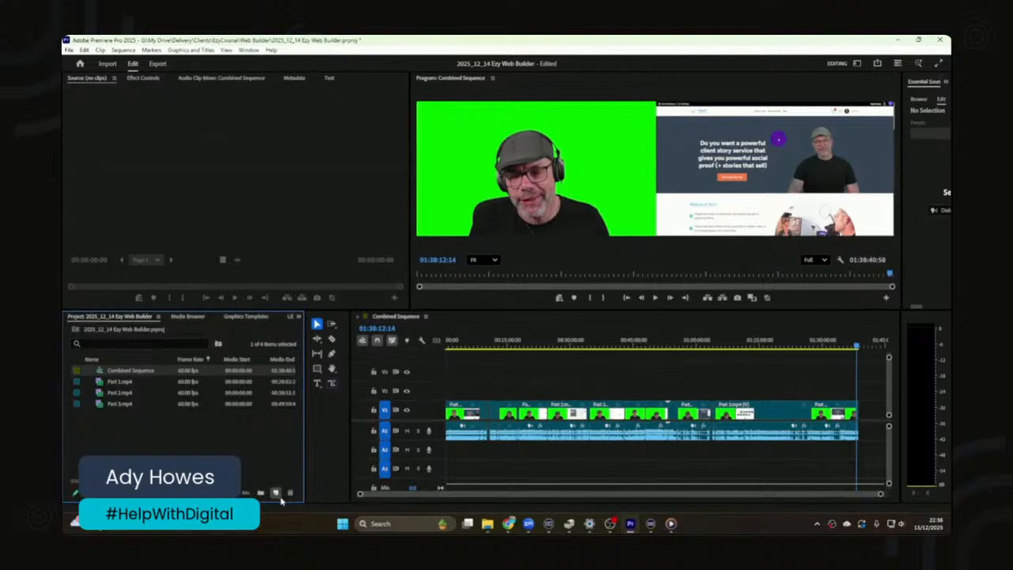
drag(281, 497, 280, 496)
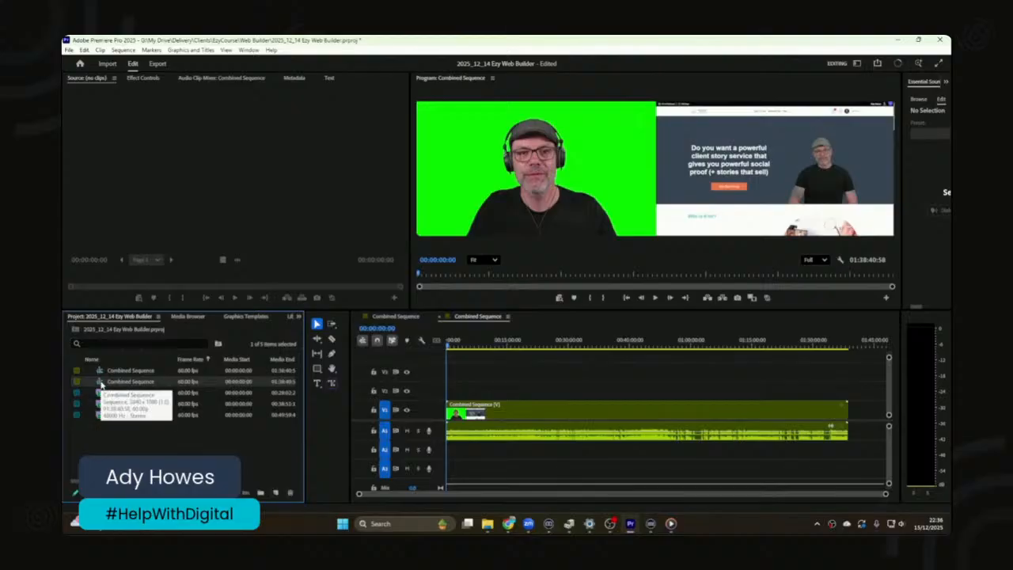
key(Delete)
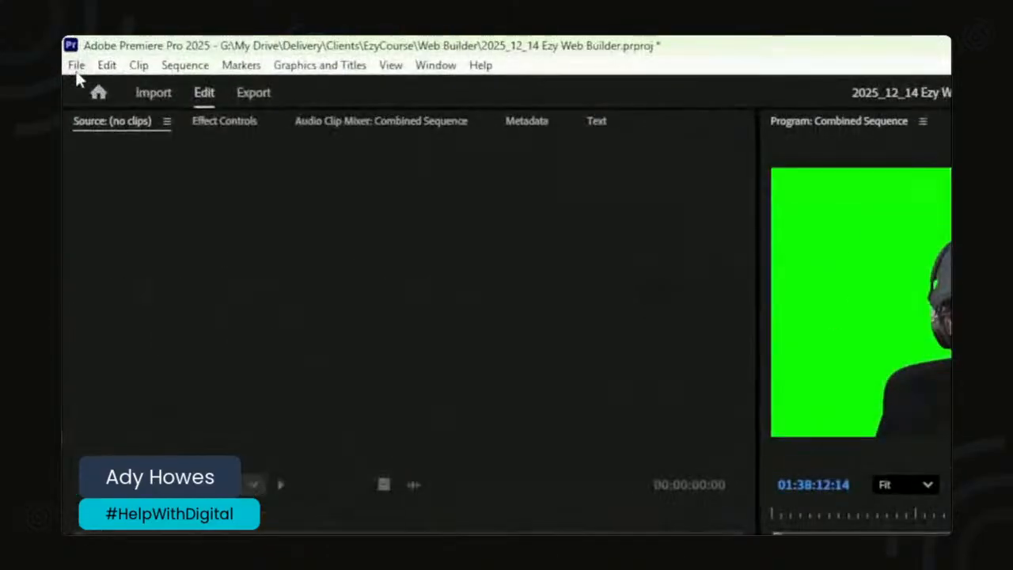
Step: Create a new sequence named Presenter using the HD 1080p 29.97 fps preset
click(69, 50)
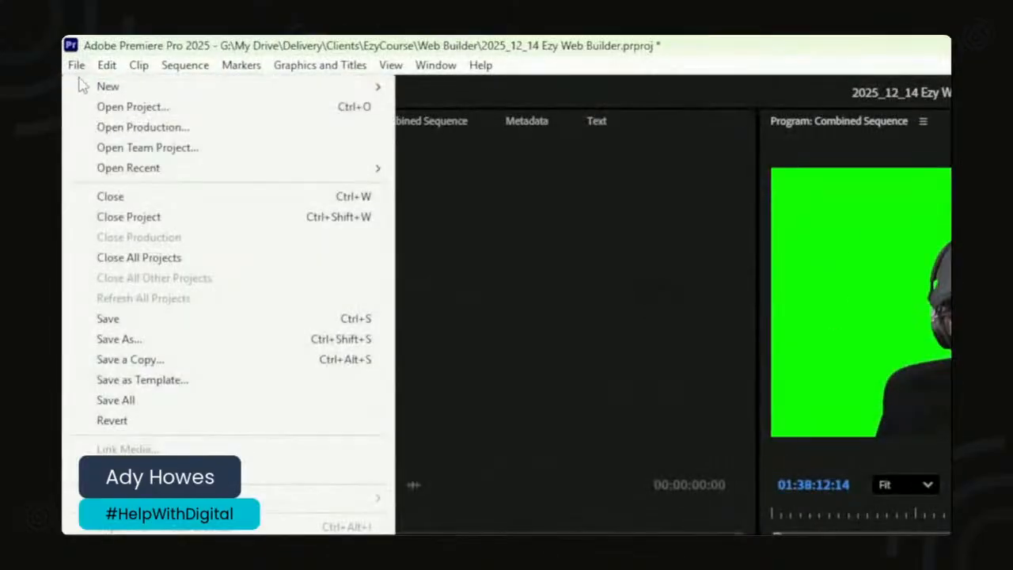
mouse_move(72, 60)
click(522, 148)
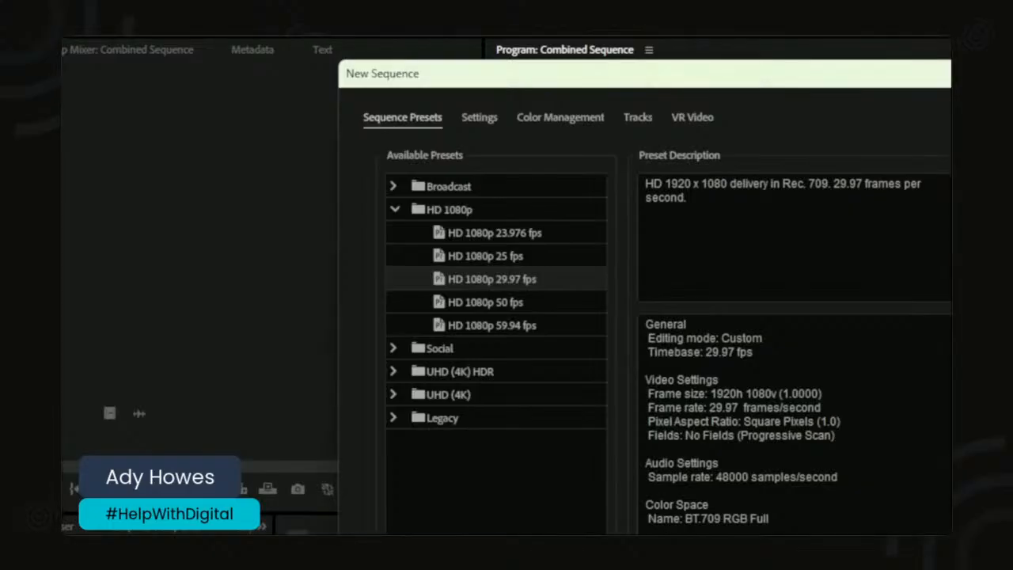
key(Return)
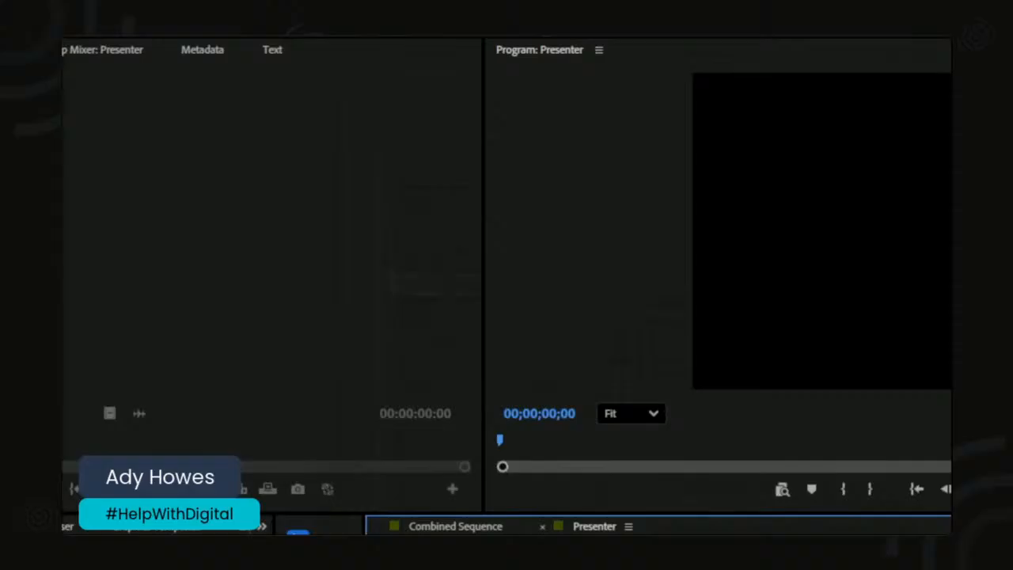
Step: Add the Combined Sequence to the Presenter timeline with the existing sequence settings kept, and set its horizontal position to 1916 to frame the presenter
key(shift+1)
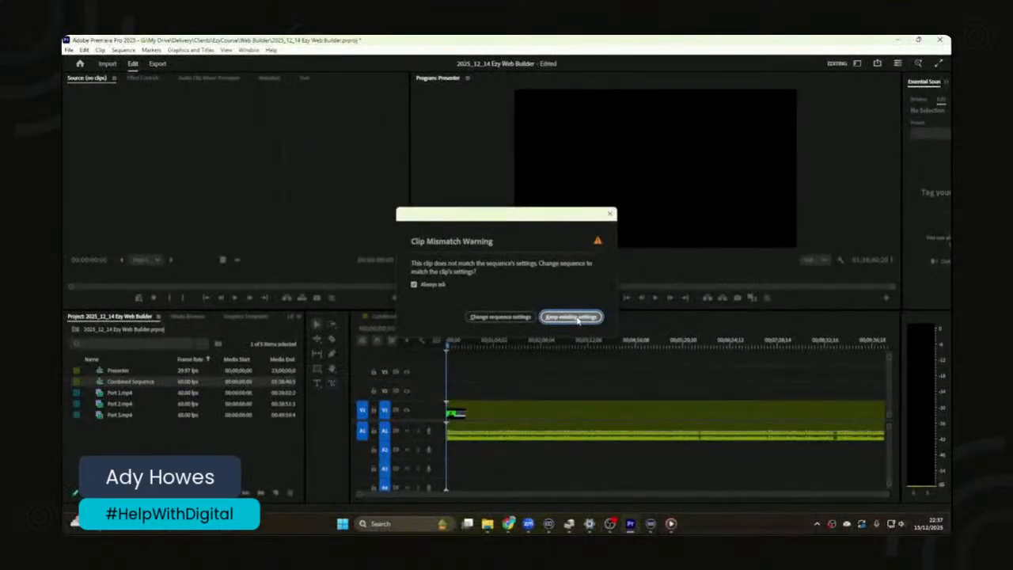
click(622, 284)
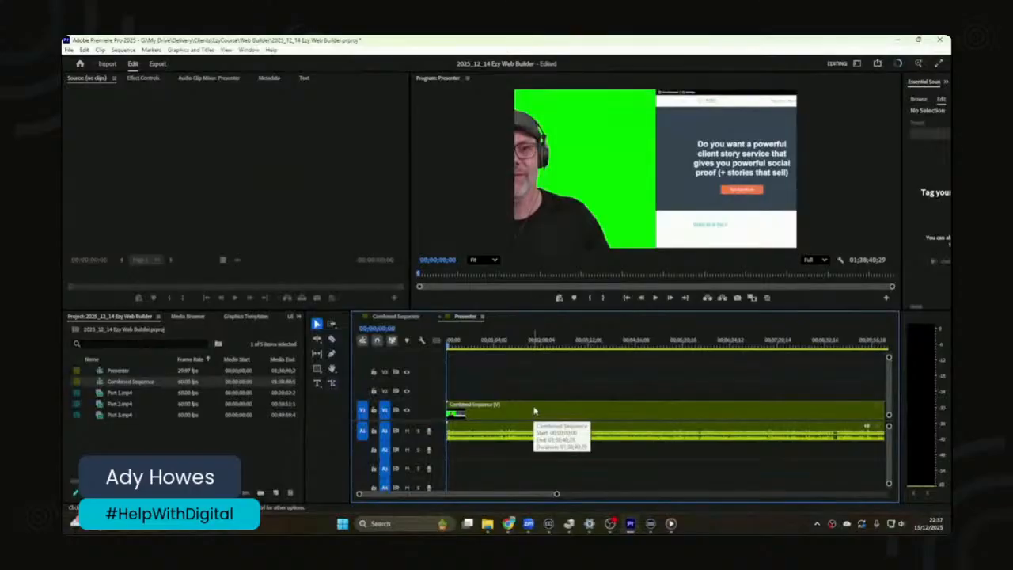
click(534, 411)
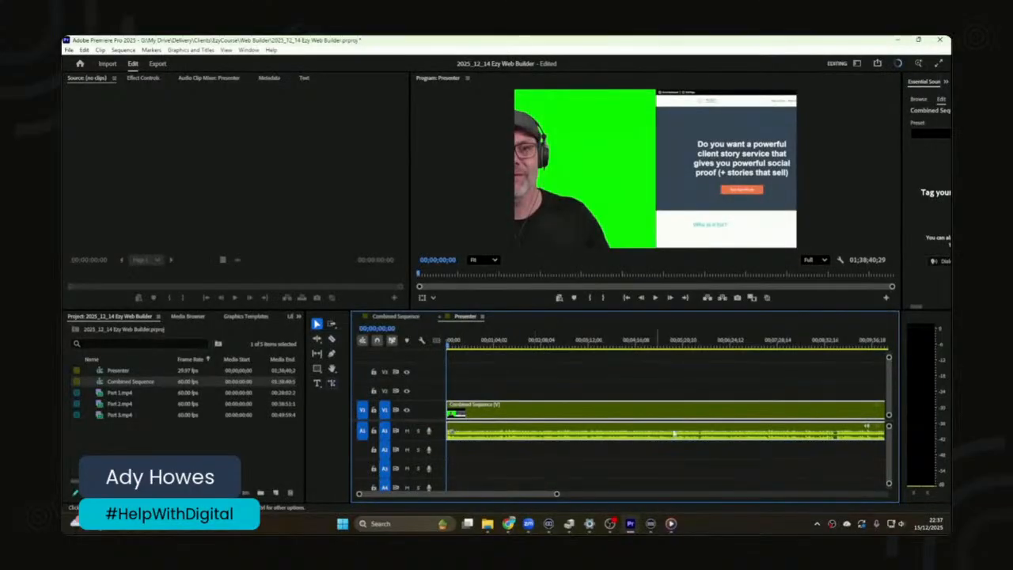
click(144, 79)
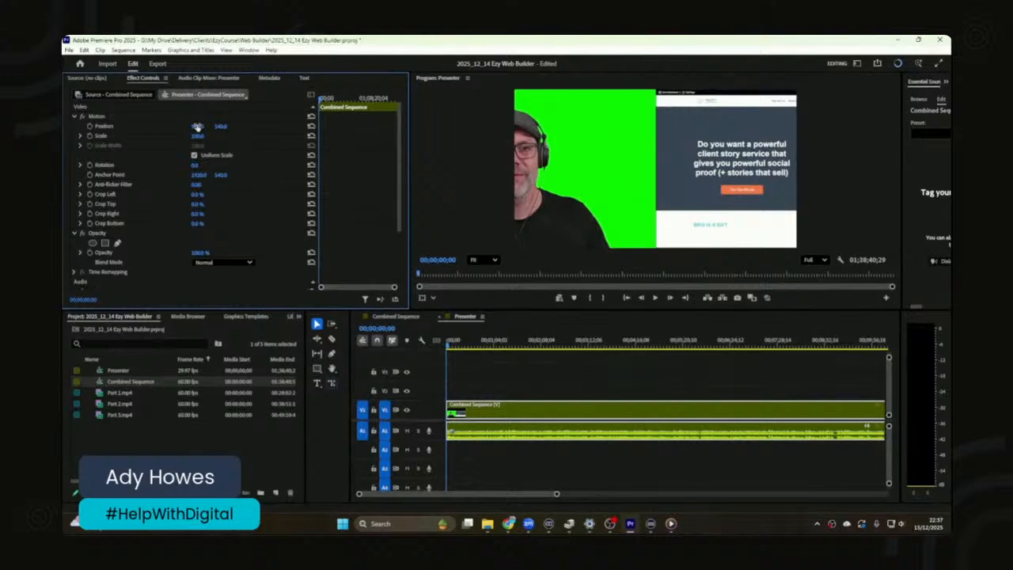
drag(197, 126, 435, 126)
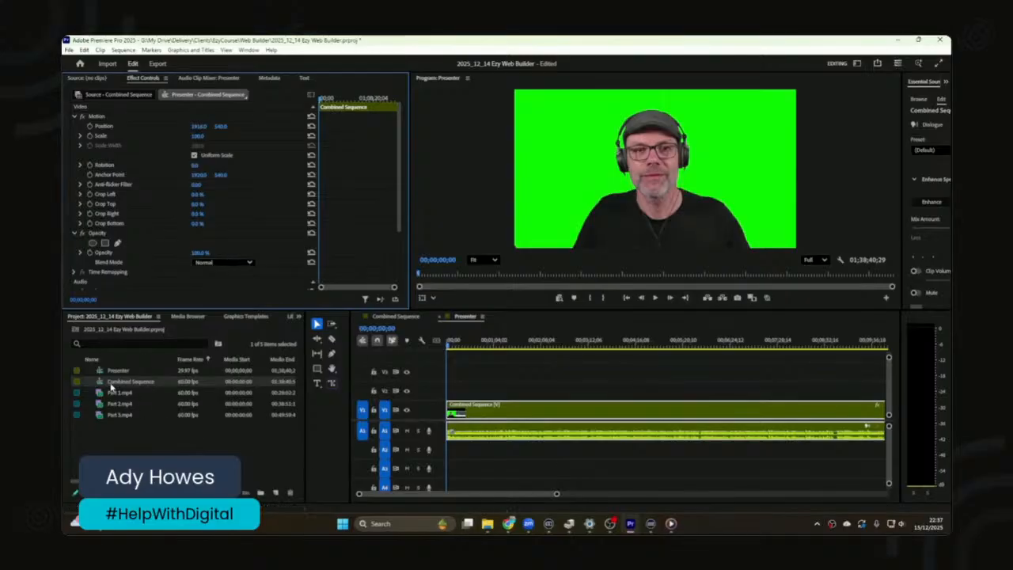
click(102, 384)
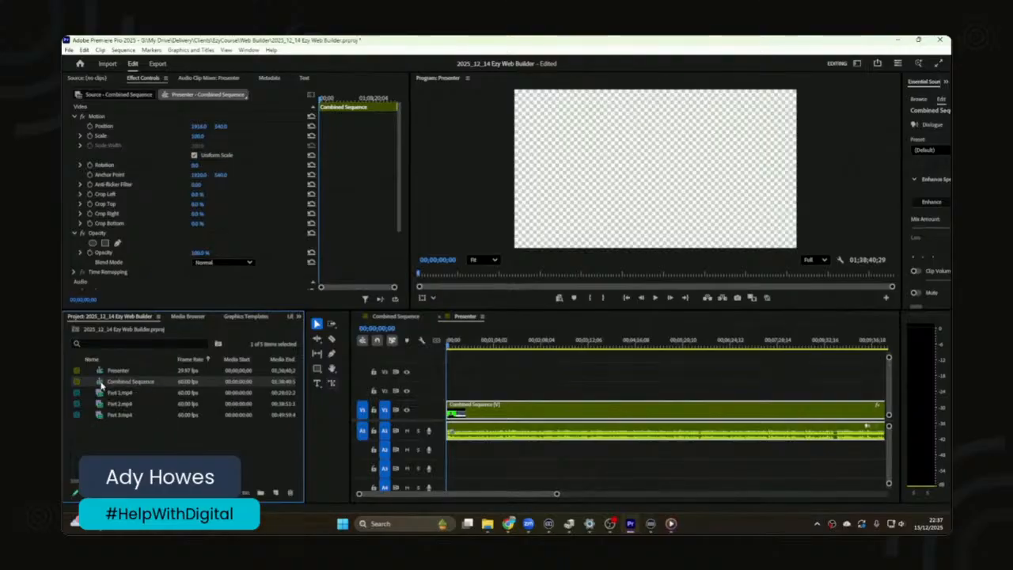
right_click(101, 384)
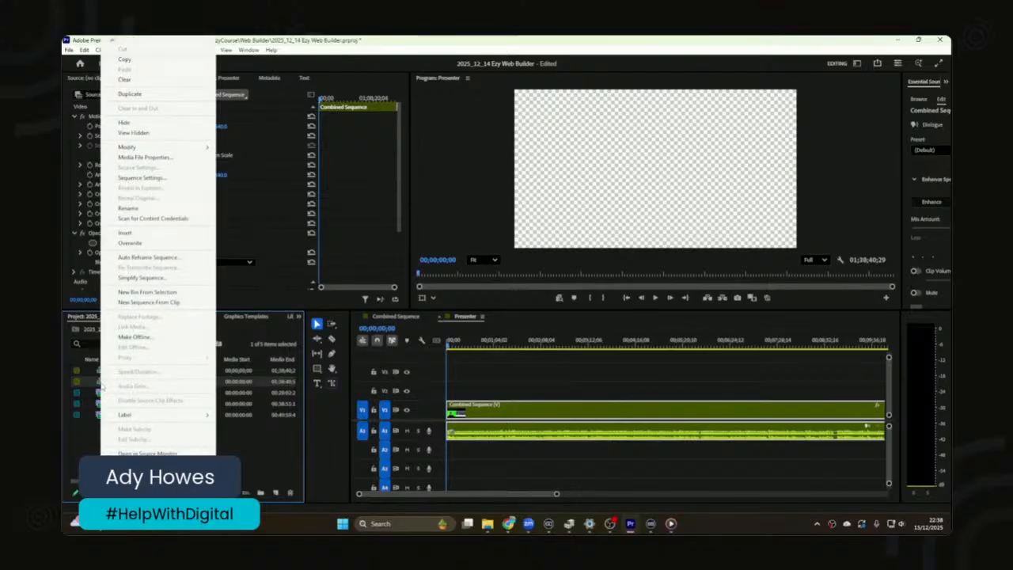
click(125, 95)
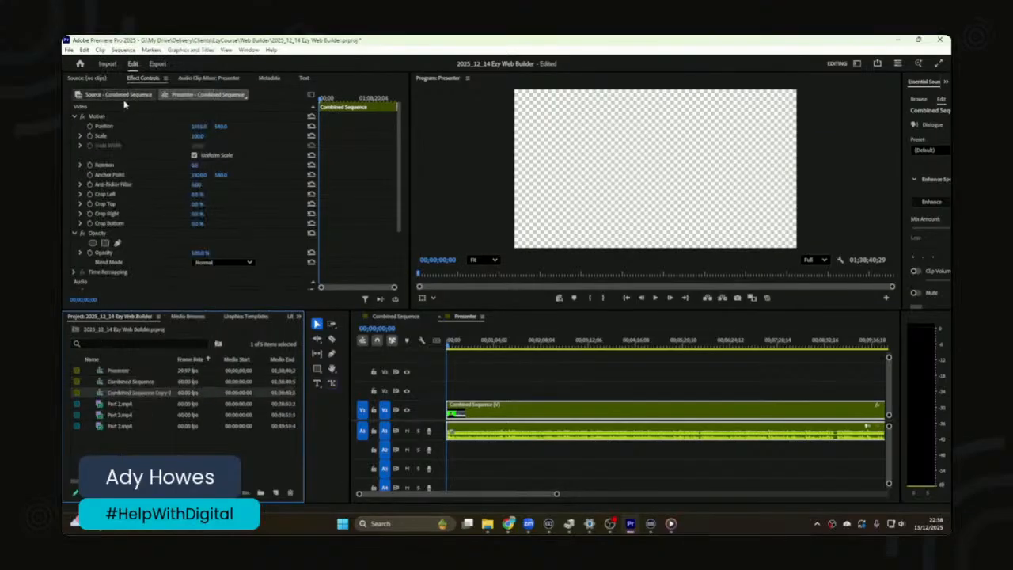
click(509, 346)
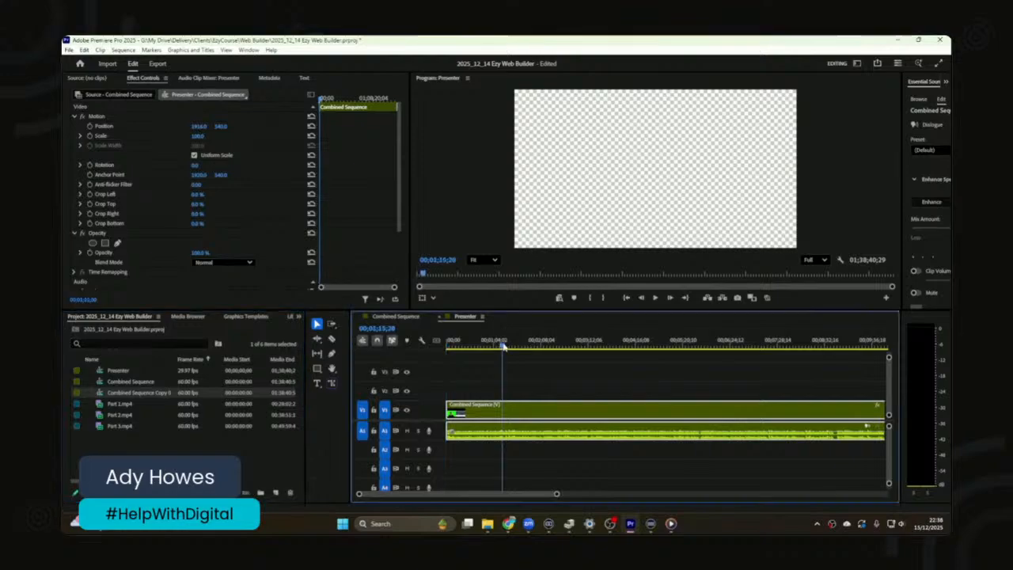
key(space)
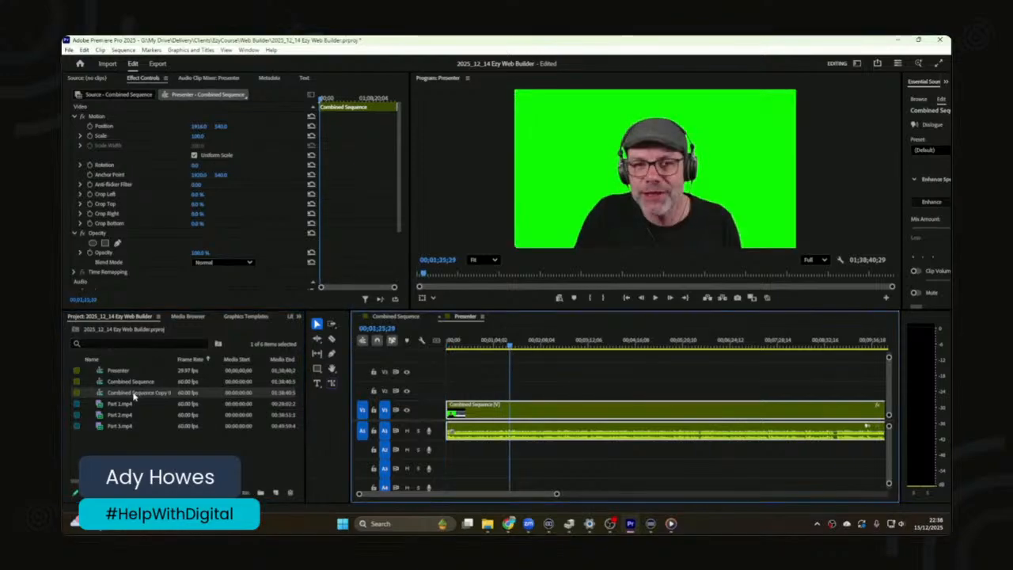
click(134, 396)
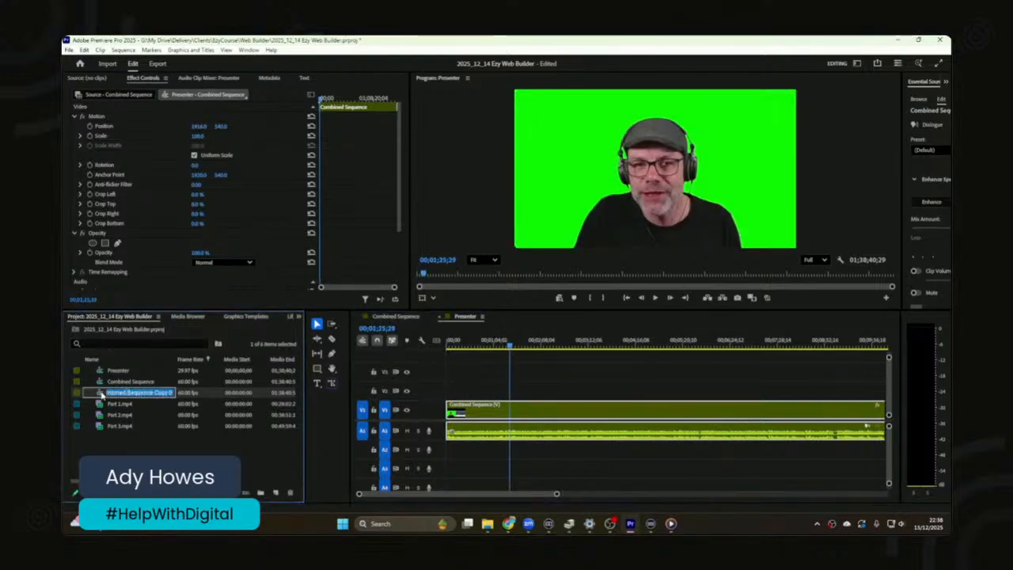
key(Delete)
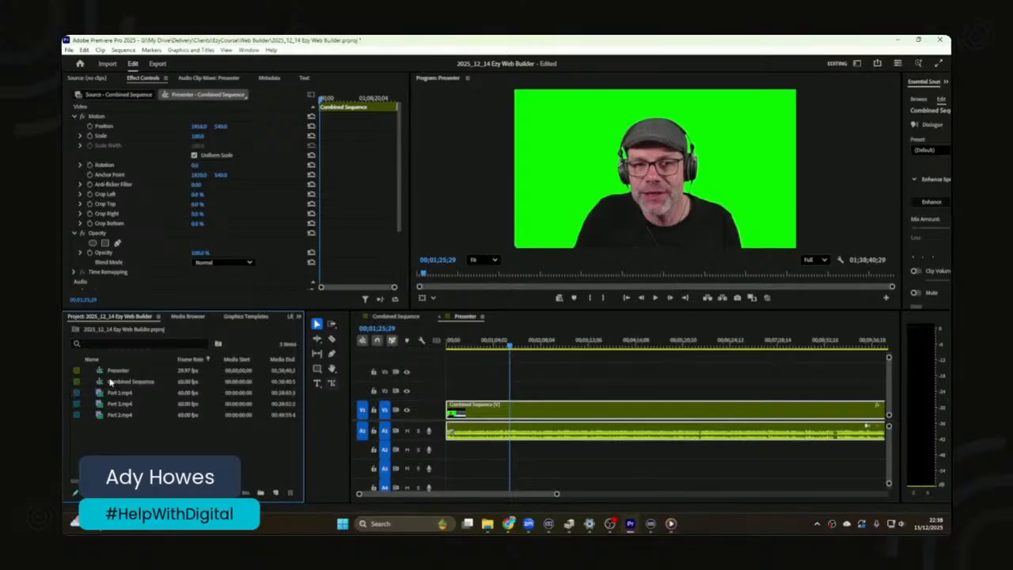
Step: Duplicate the Presenter sequence and rename the copy as Screen
click(102, 374)
right_click(102, 376)
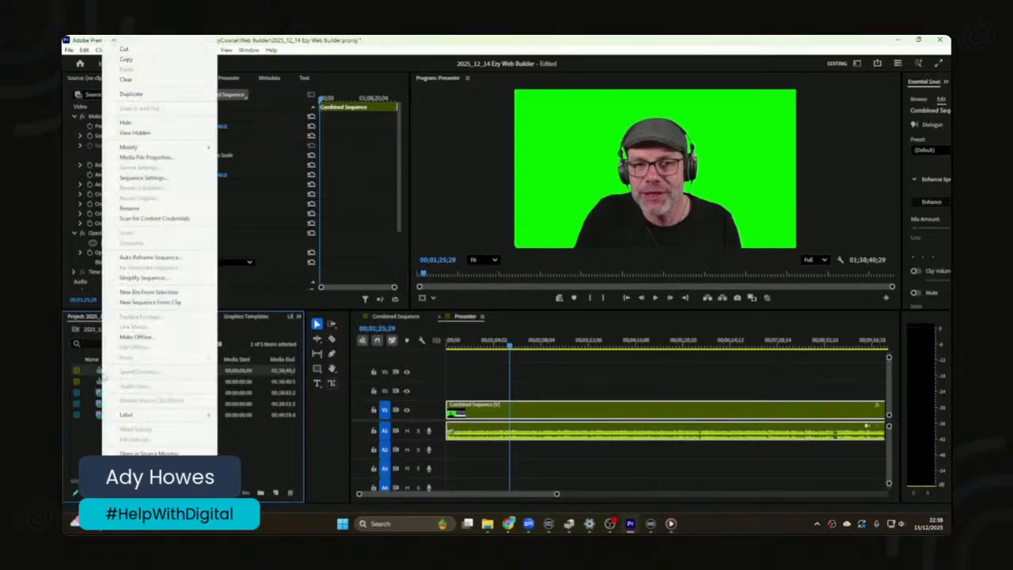
click(132, 94)
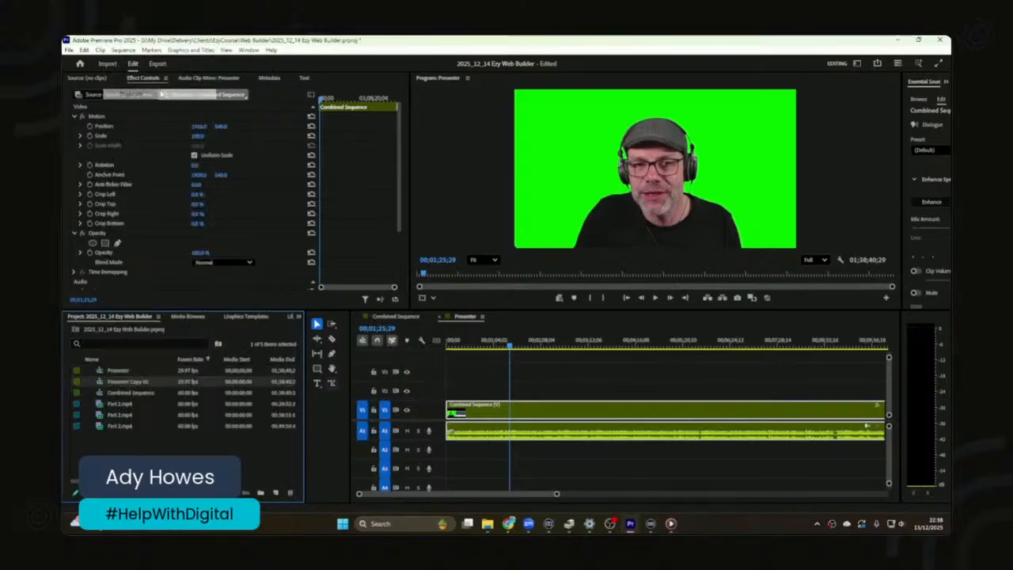
click(138, 382)
text(Screen)
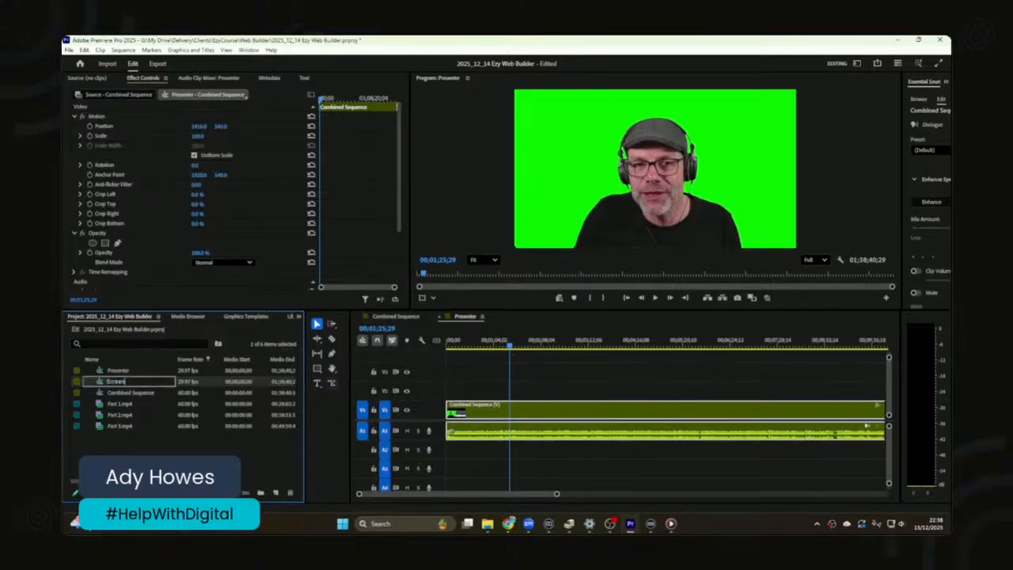
key(Tab)
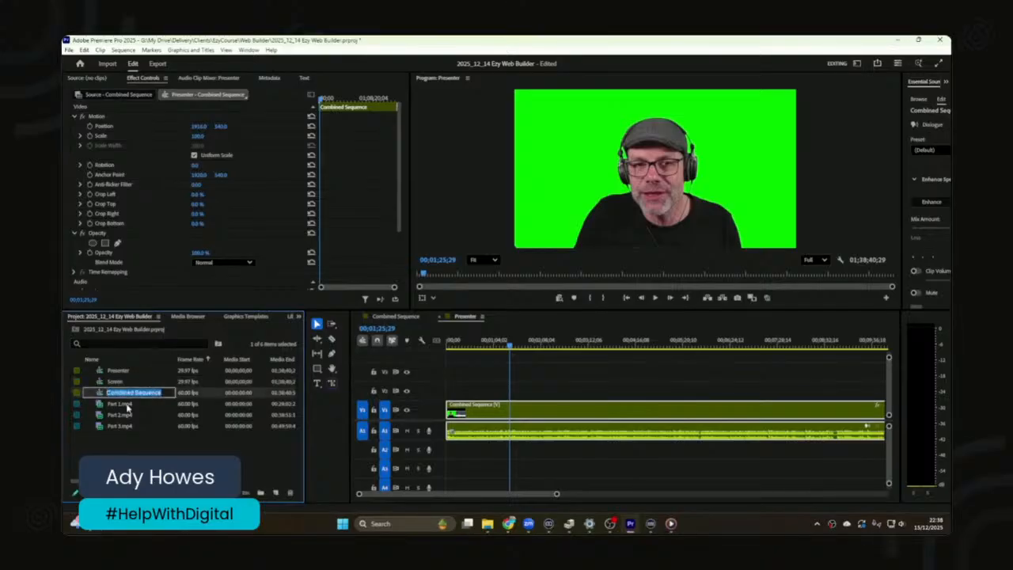
Step: Open the Screen sequence and set its clip's horizontal position to 0 so the screen recording fills the frame
double_click(91, 384)
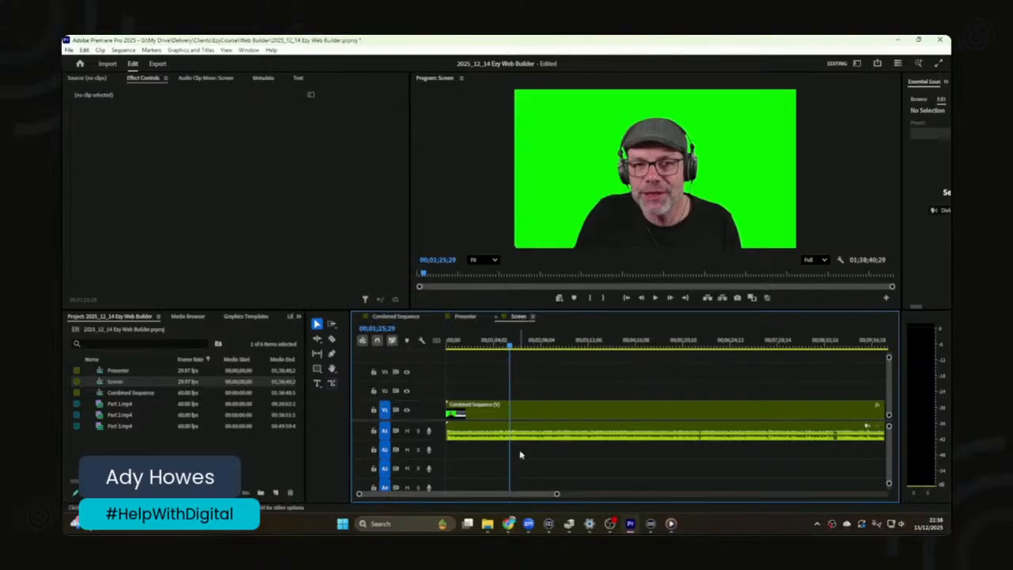
click(536, 418)
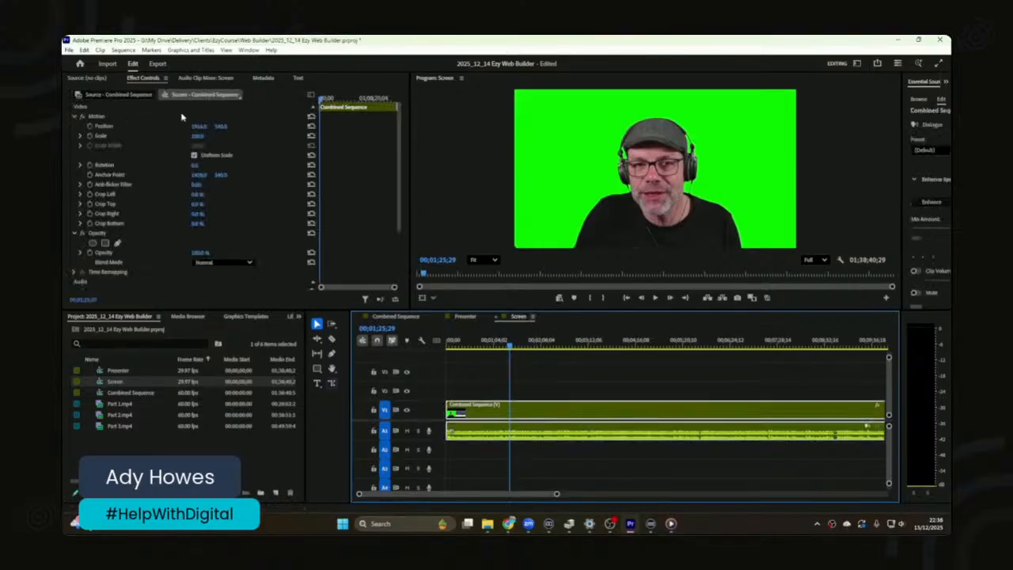
drag(196, 127, 73, 128)
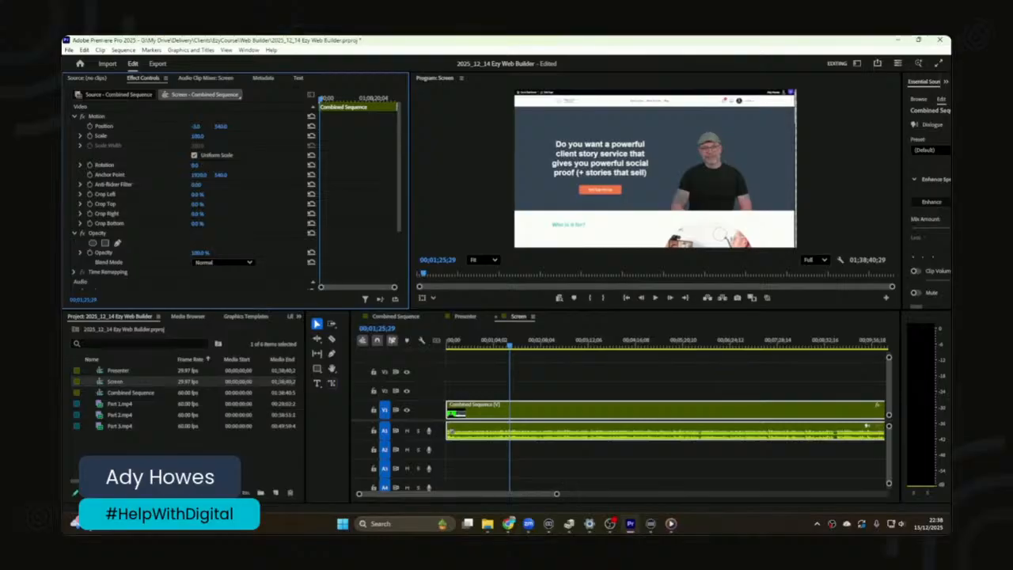
drag(198, 127, 202, 127)
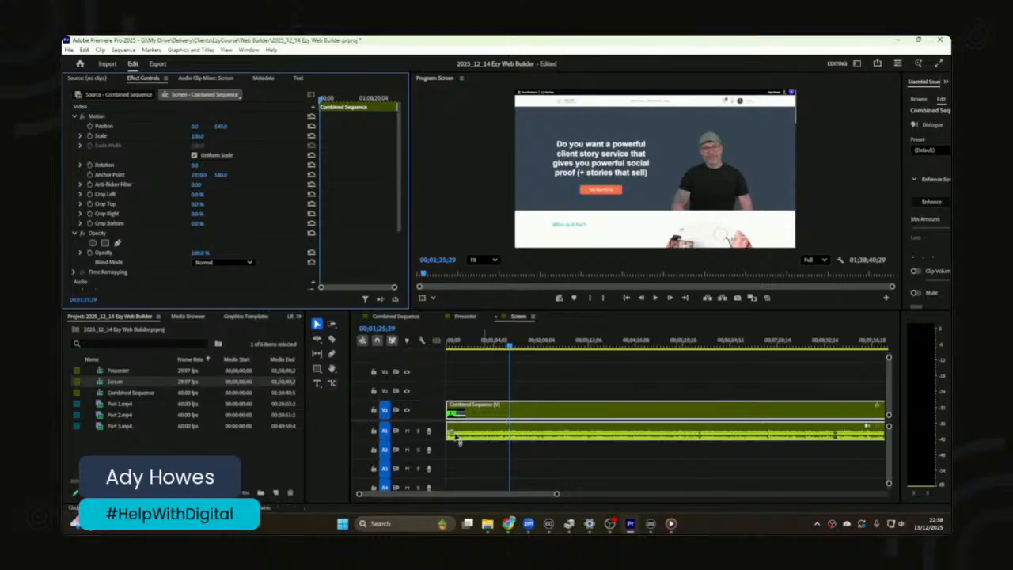
Step: Compare the framing of the Screen and Presenter sequences by switching between them, ending on Presenter
click(519, 319)
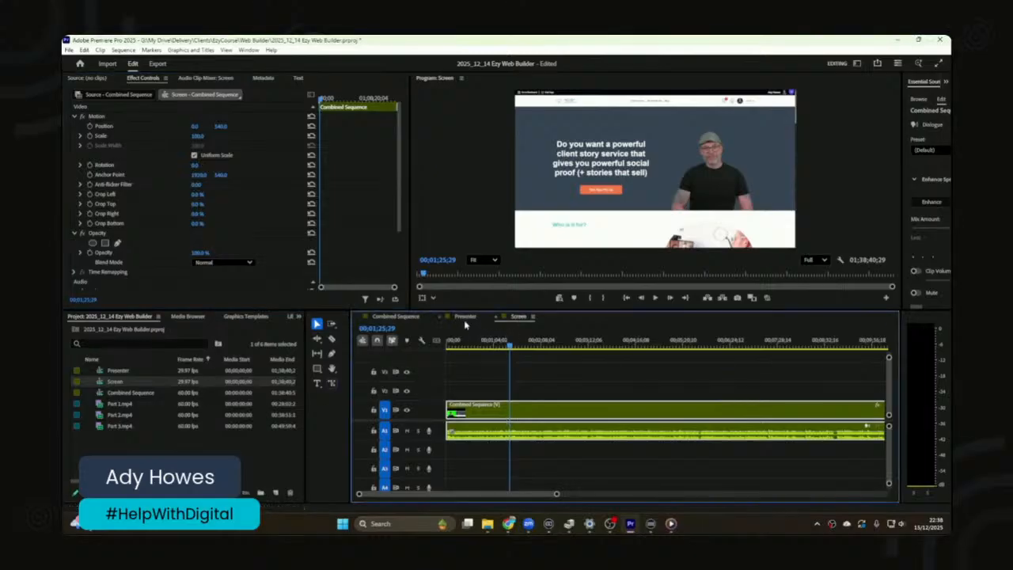
click(465, 317)
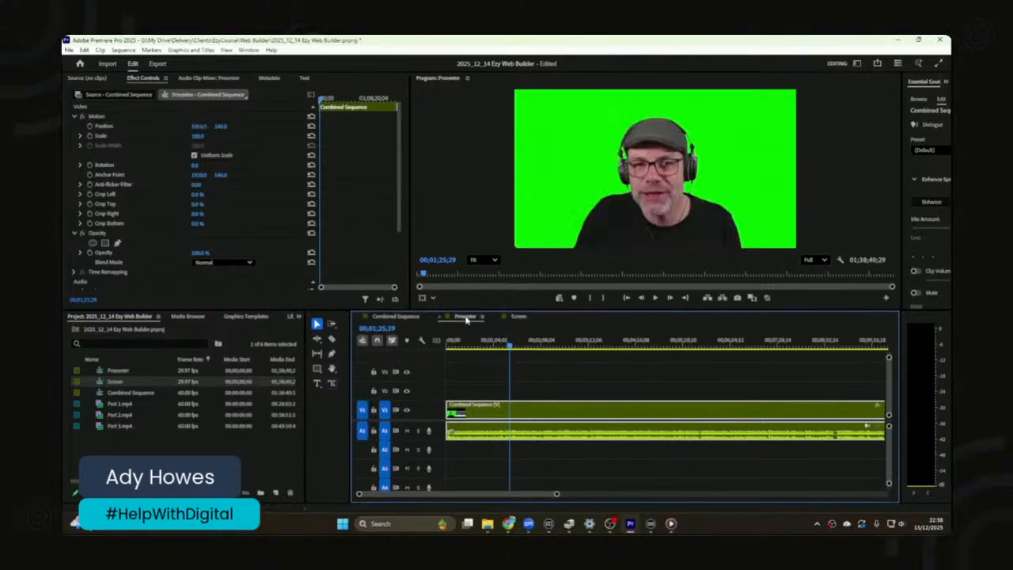
click(519, 318)
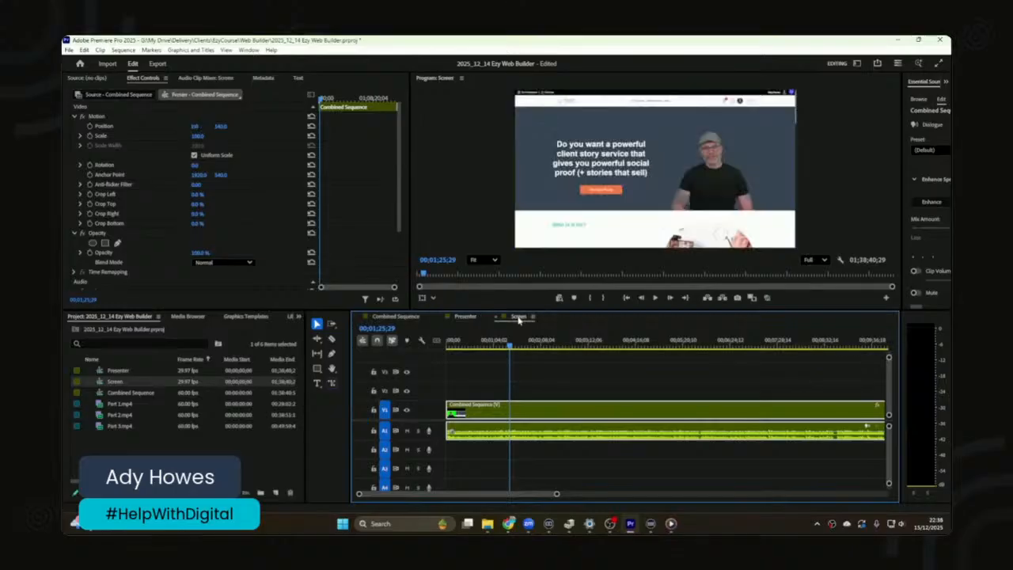
click(466, 317)
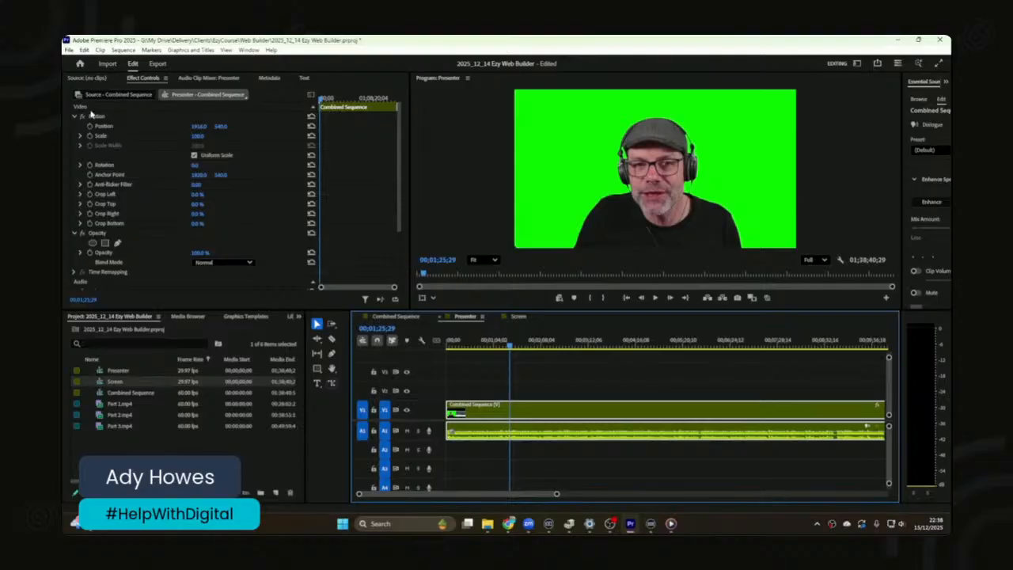
Step: Create a new sequence from the HD 1080p 29.97 fps preset and name it Presenter + Screen
click(69, 49)
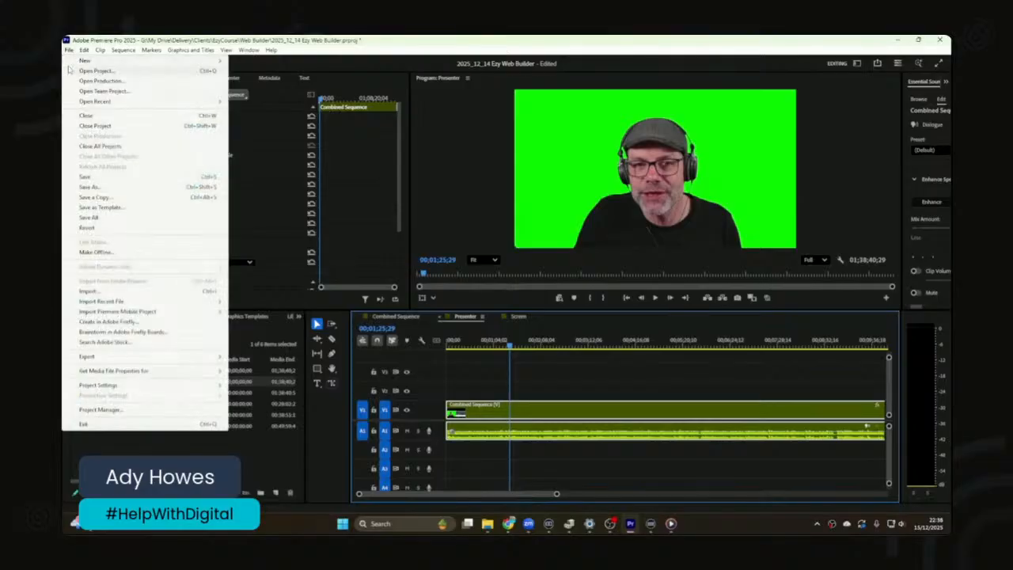
mouse_move(85, 61)
click(253, 91)
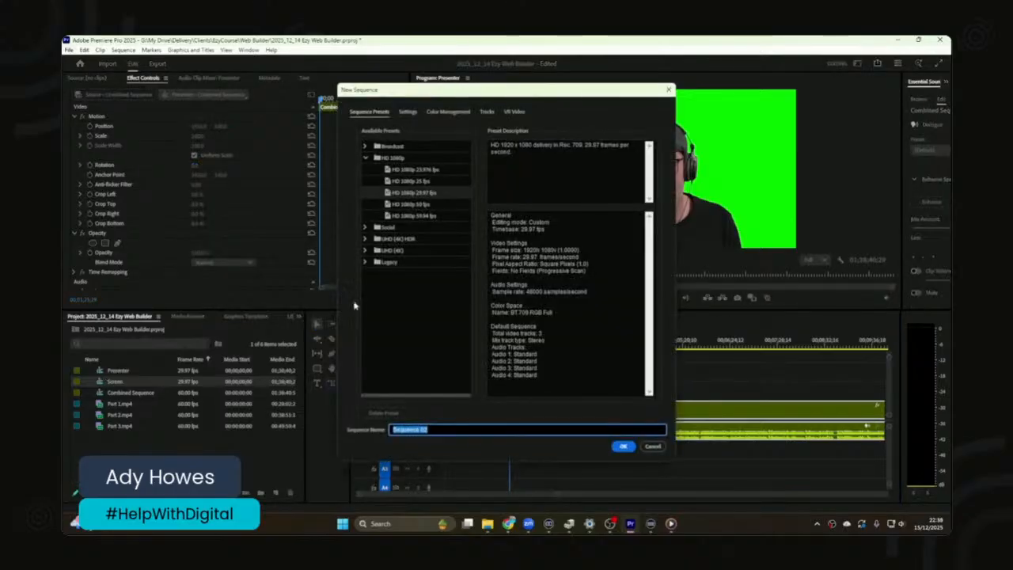
click(437, 429)
drag(452, 428, 379, 429)
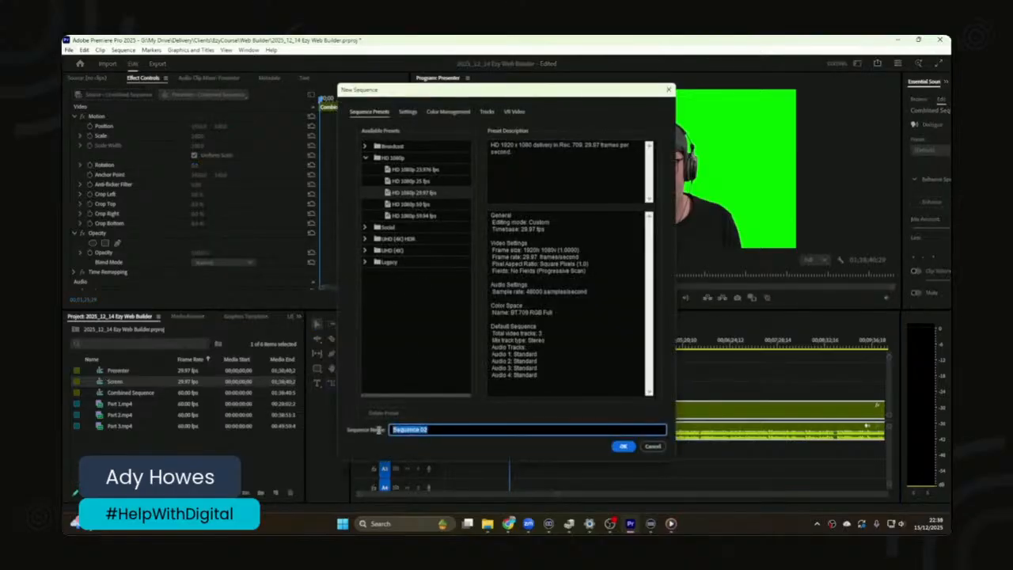
text(Presente)
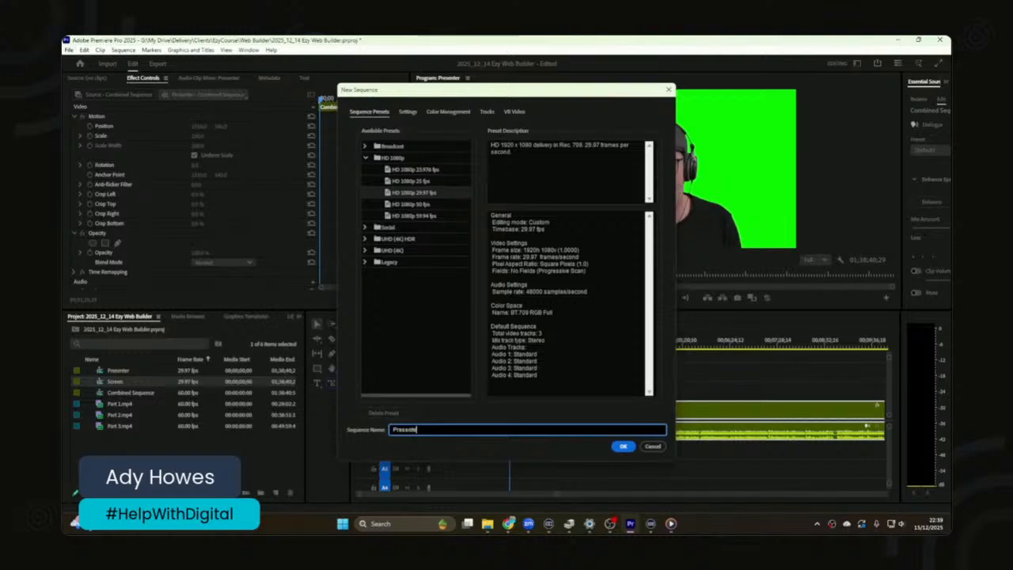
text(r + Screen)
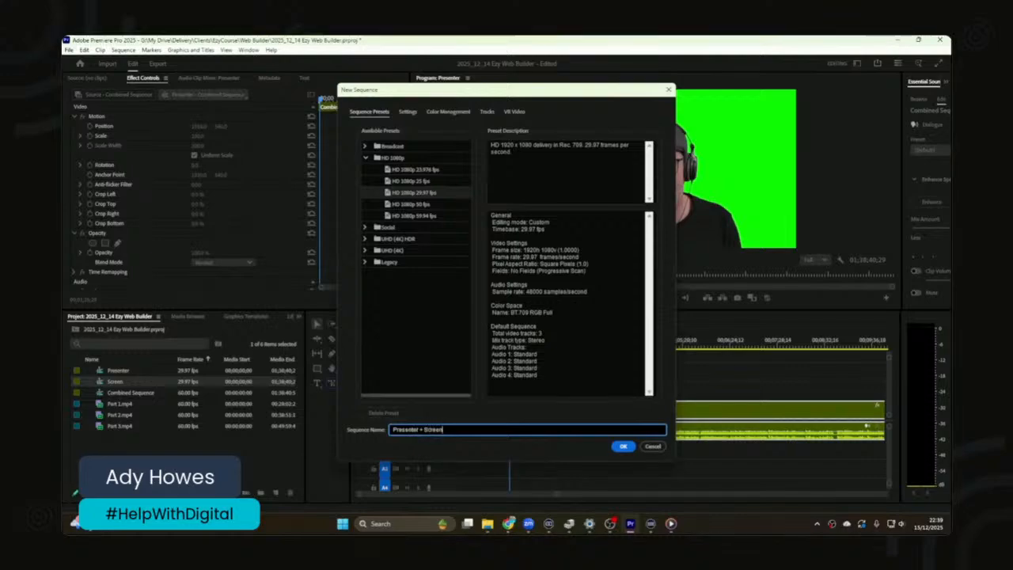
key(Return)
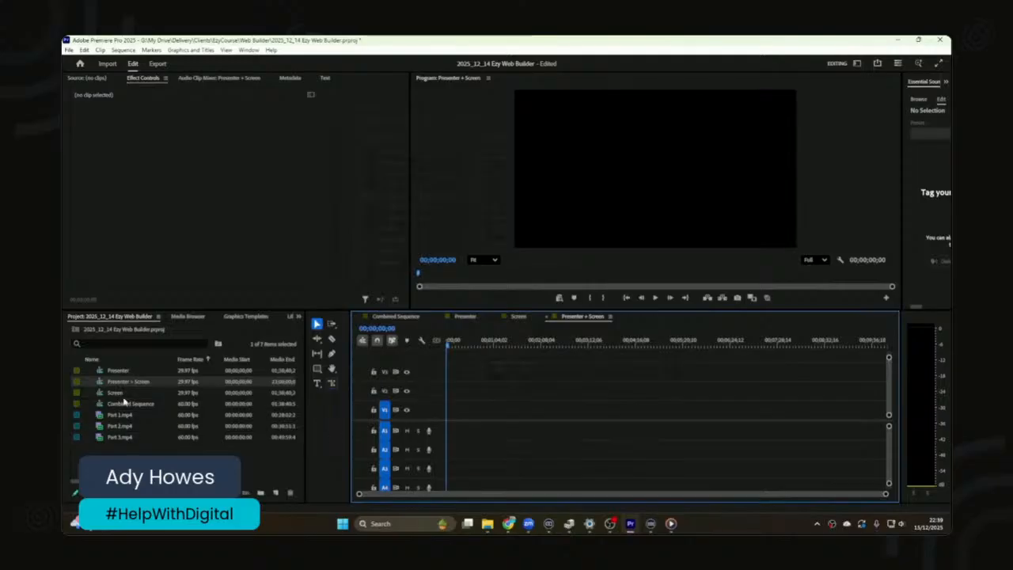
drag(120, 375, 447, 410)
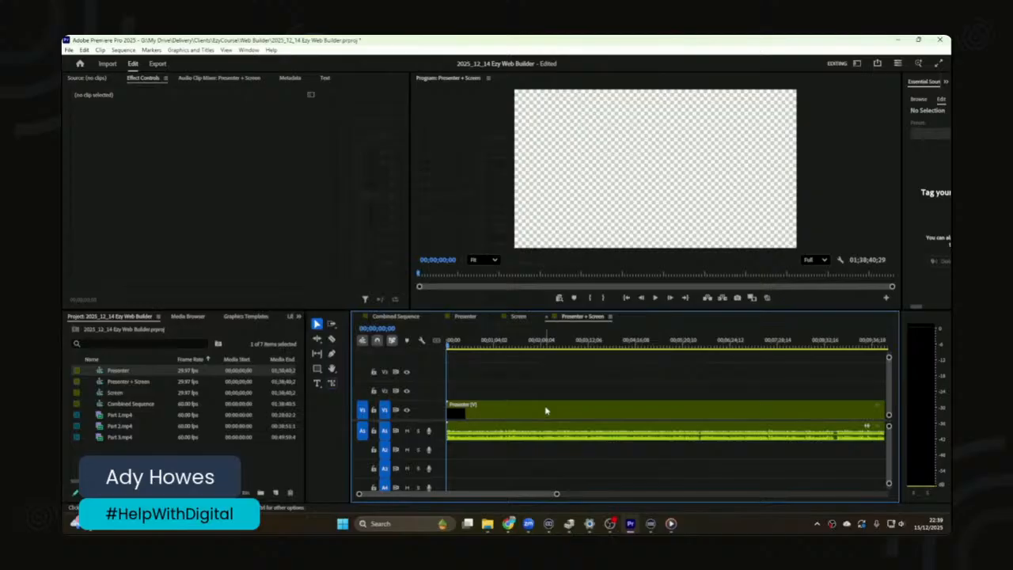
click(493, 417)
key(Delete)
Step: Place the Screen sequence on V1 and the Presenter sequence above it on V2, both starting at the beginning of the timeline
drag(116, 394, 447, 410)
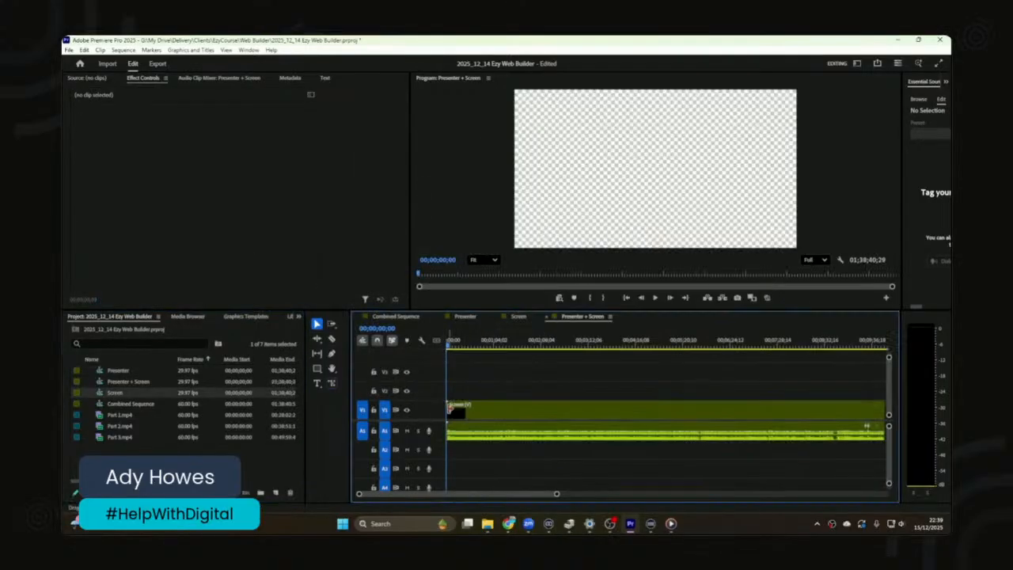
drag(125, 374, 447, 389)
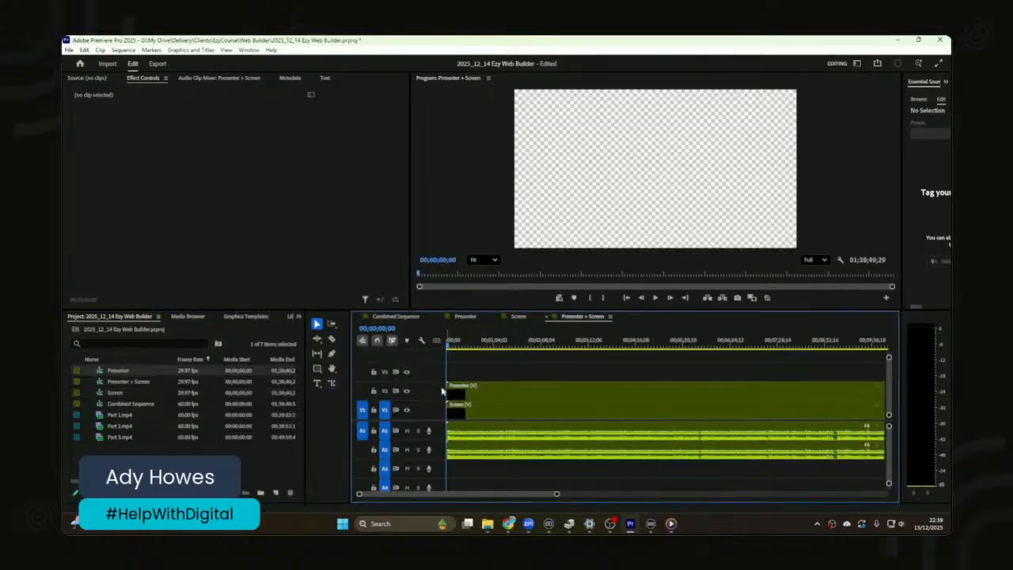
click(506, 340)
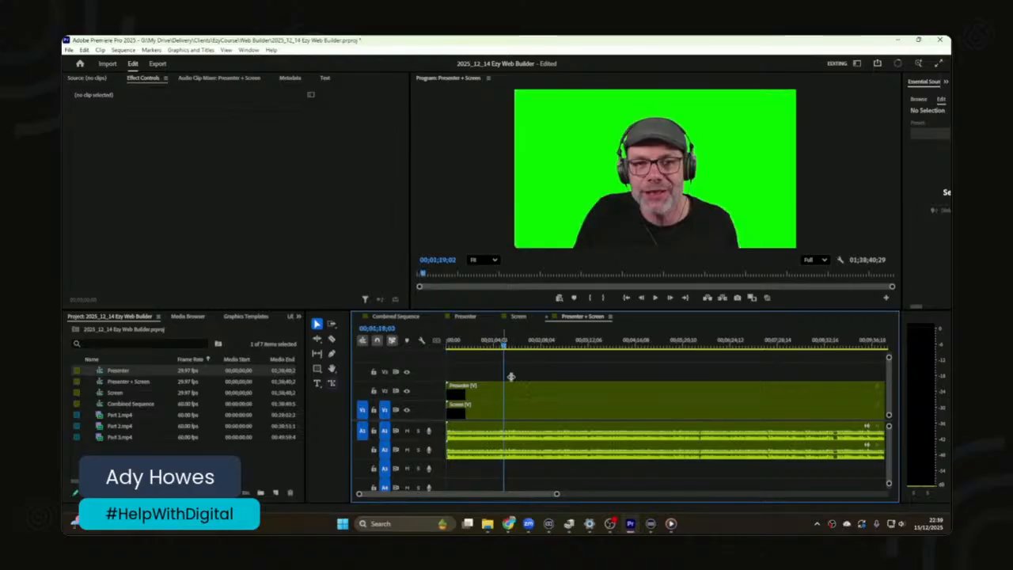
Step: Unlink the Presenter clip's video from its audio and delete the duplicate audio on A2
click(497, 392)
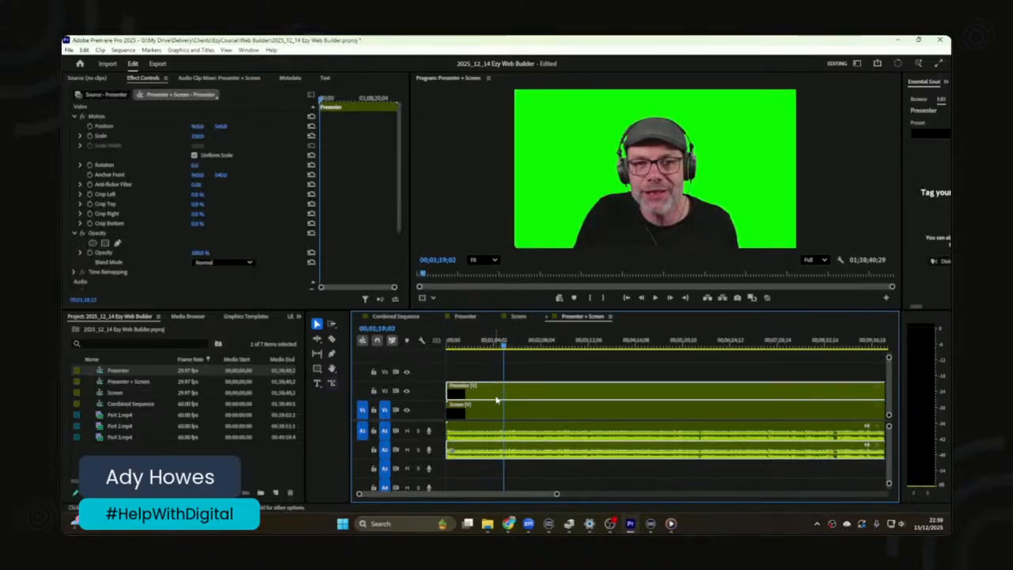
right_click(497, 395)
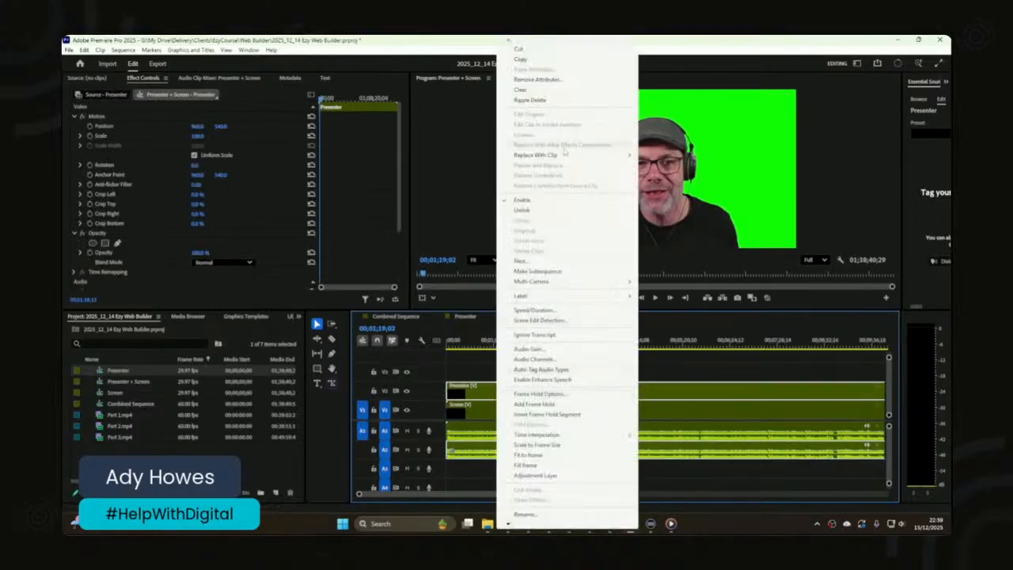
click(544, 210)
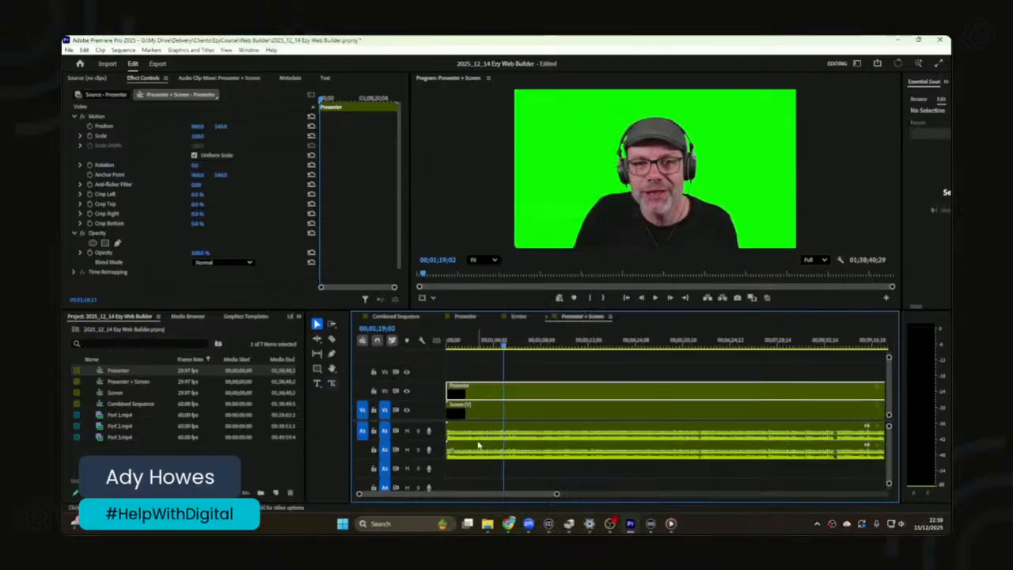
click(486, 458)
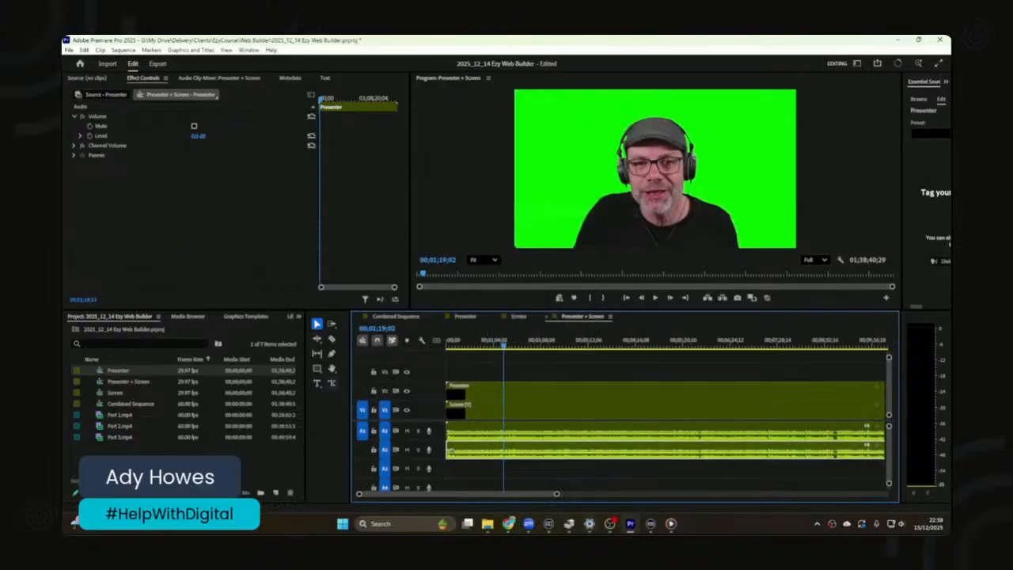
key(Delete)
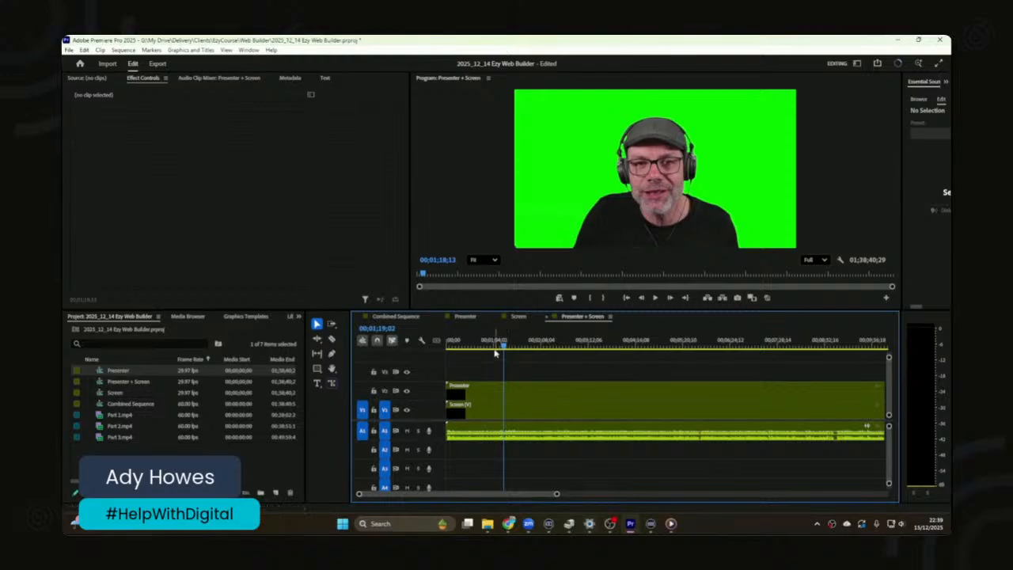
Step: Find the Ultra Key effect in the effects library and apply it to the Presenter clip on V2
click(491, 388)
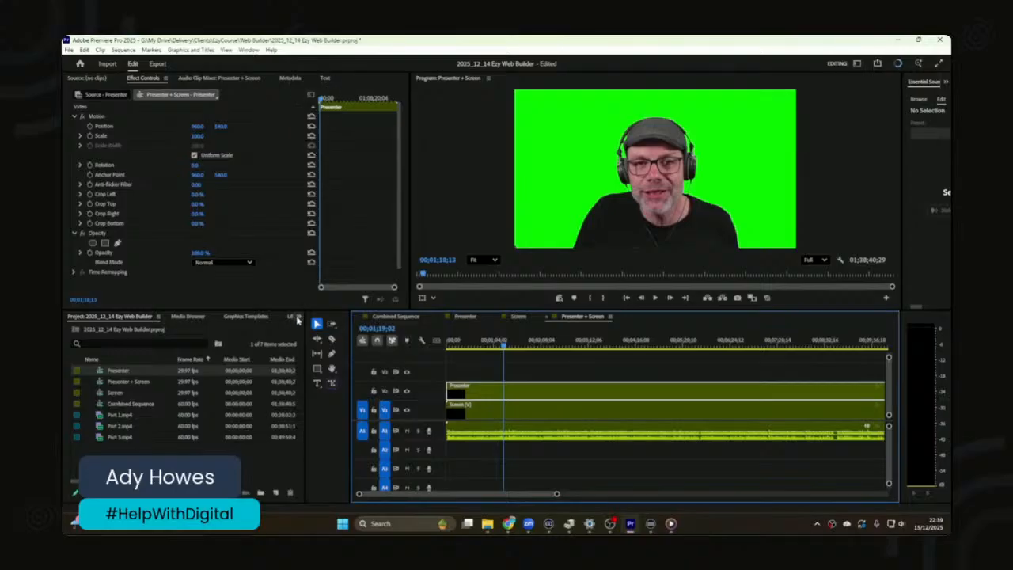
click(298, 317)
click(308, 386)
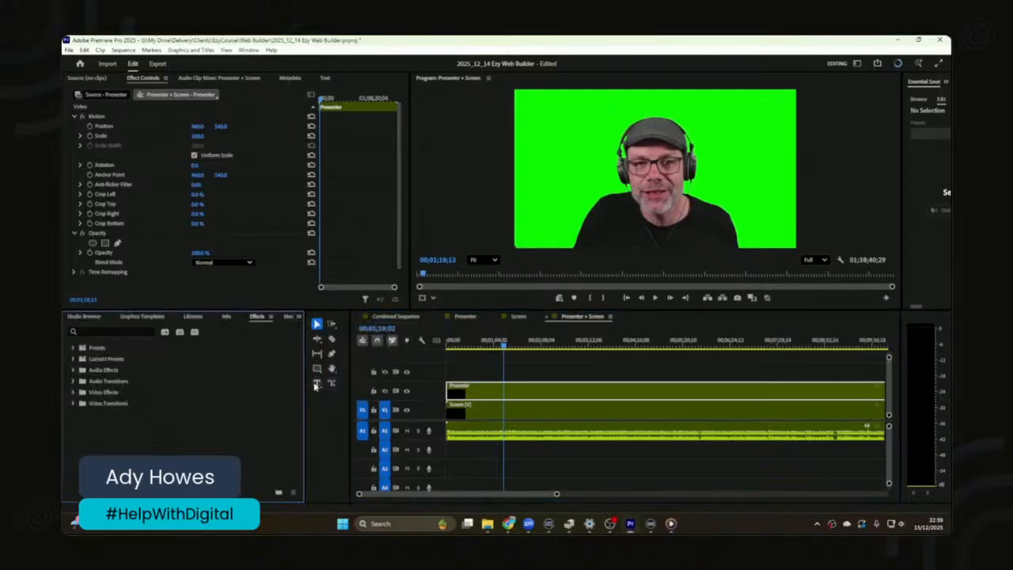
click(92, 333)
text(chro)
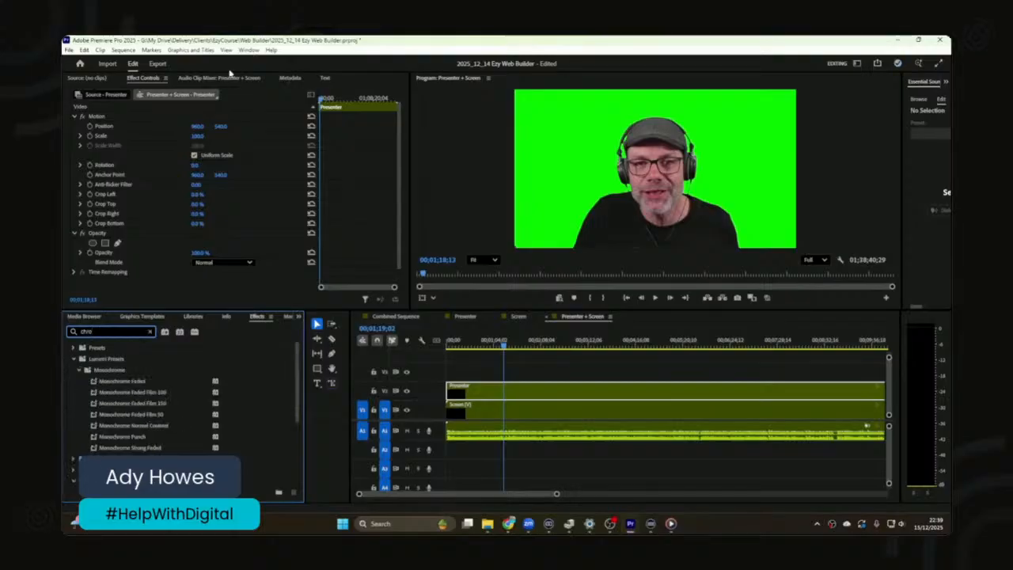
text(ma)
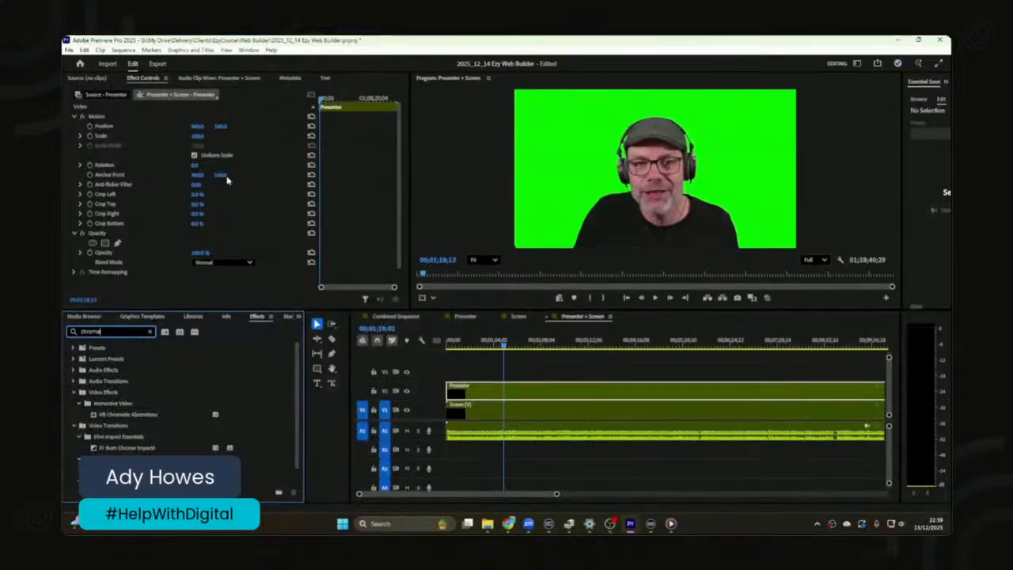
double_click(79, 332)
text(ultra)
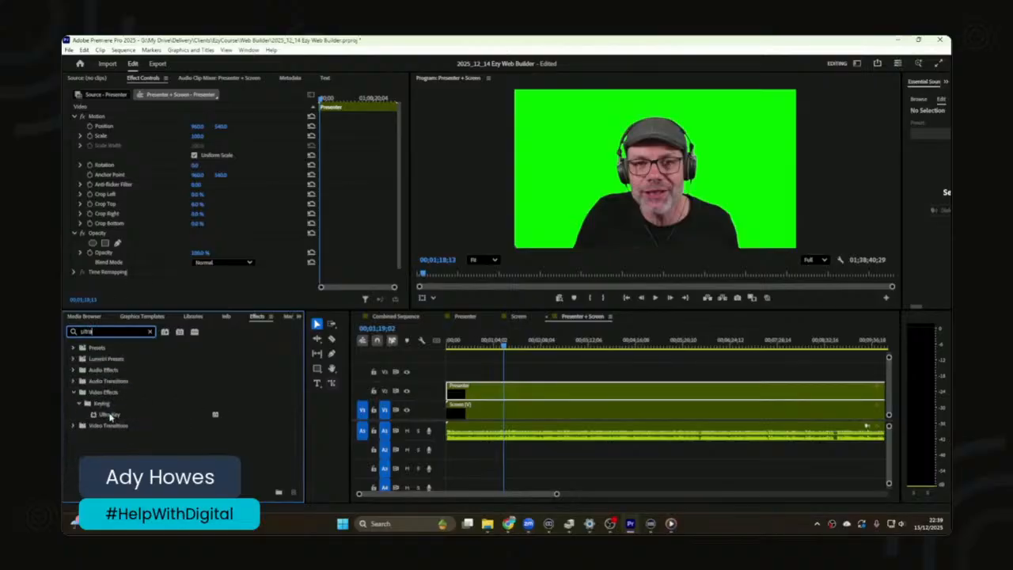
drag(109, 418, 511, 399)
Step: Set the Ultra Key's key color by sampling the green background beside the presenter
scroll(238, 205, down, 5)
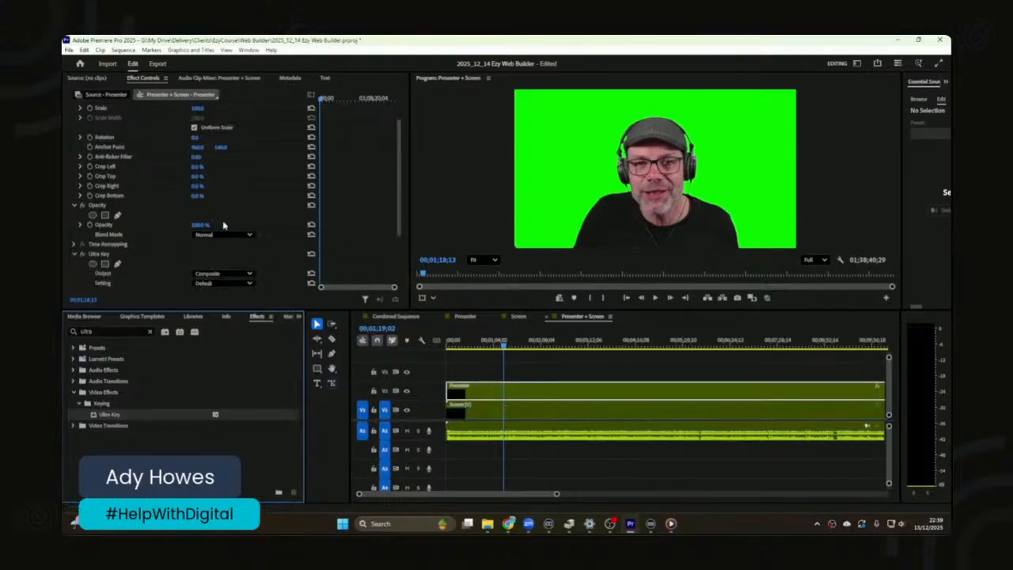
click(207, 238)
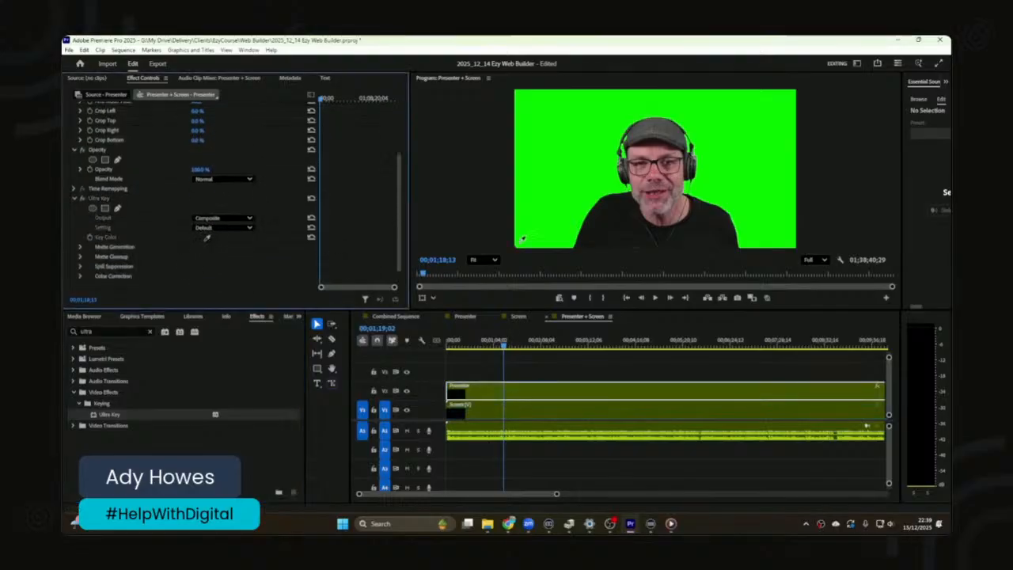
click(544, 138)
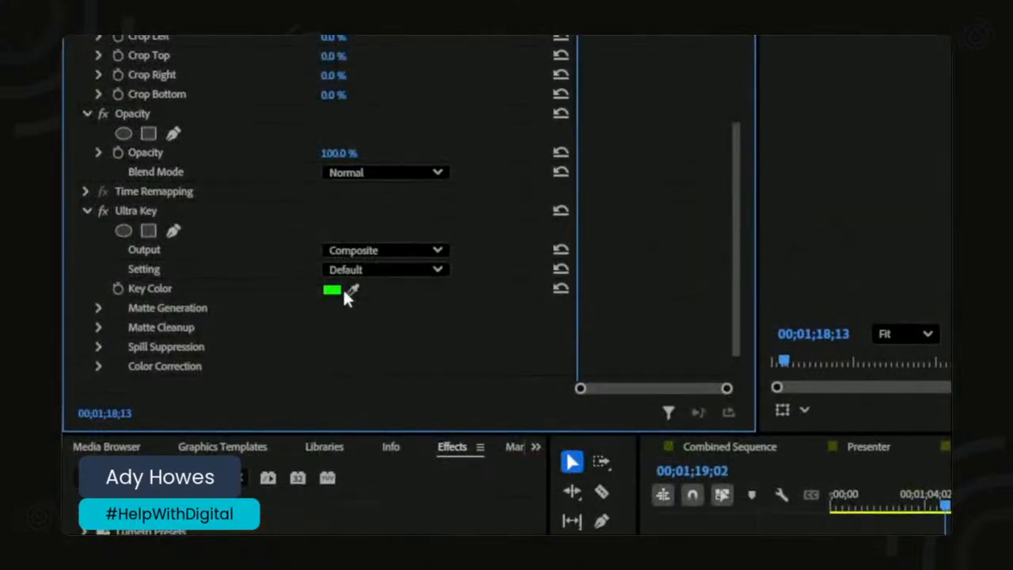
Step: Turn on keyframing for the Ultra Key's Key Color, then start removing it but cancel the keyframe deletion
click(111, 288)
click(115, 288)
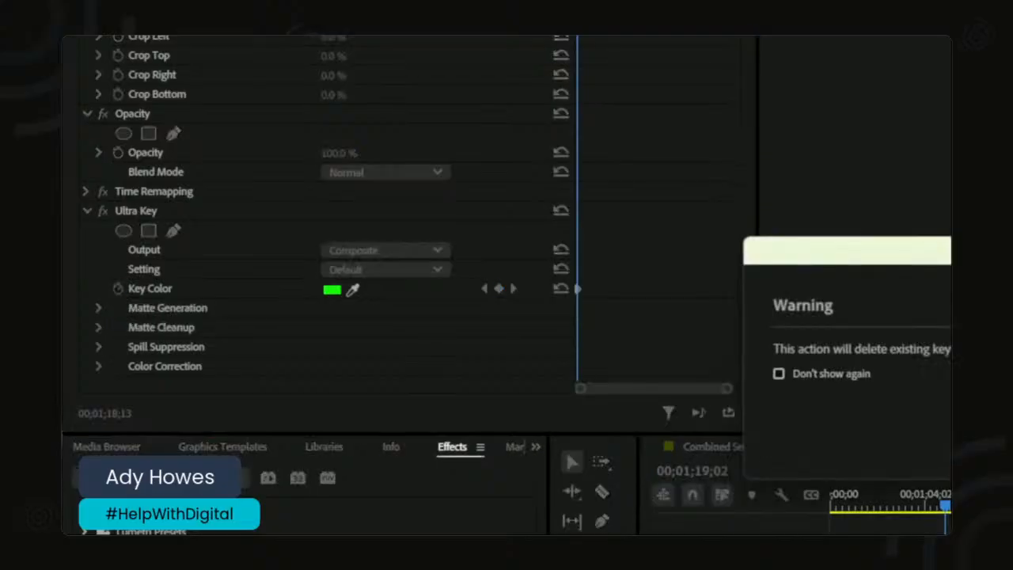
key(Escape)
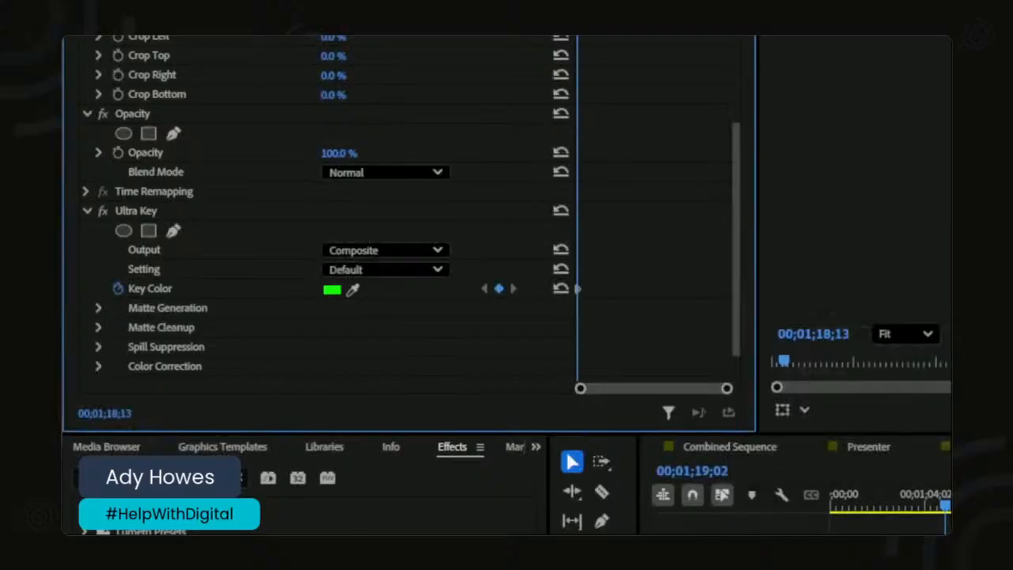
Step: Toggle the Ultra Key effect off and on to compare the Presenter clip with and without keying
click(101, 209)
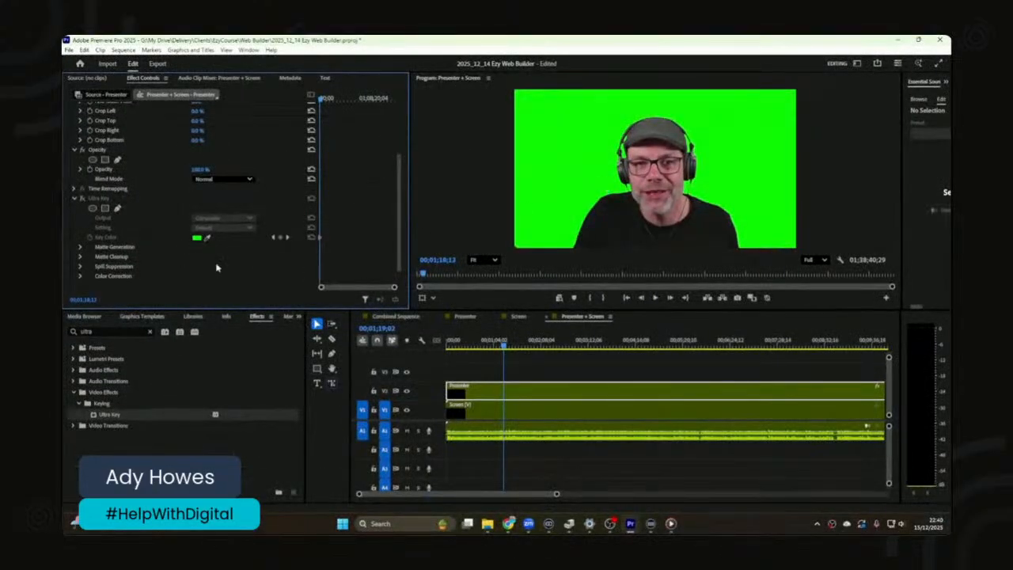
click(82, 198)
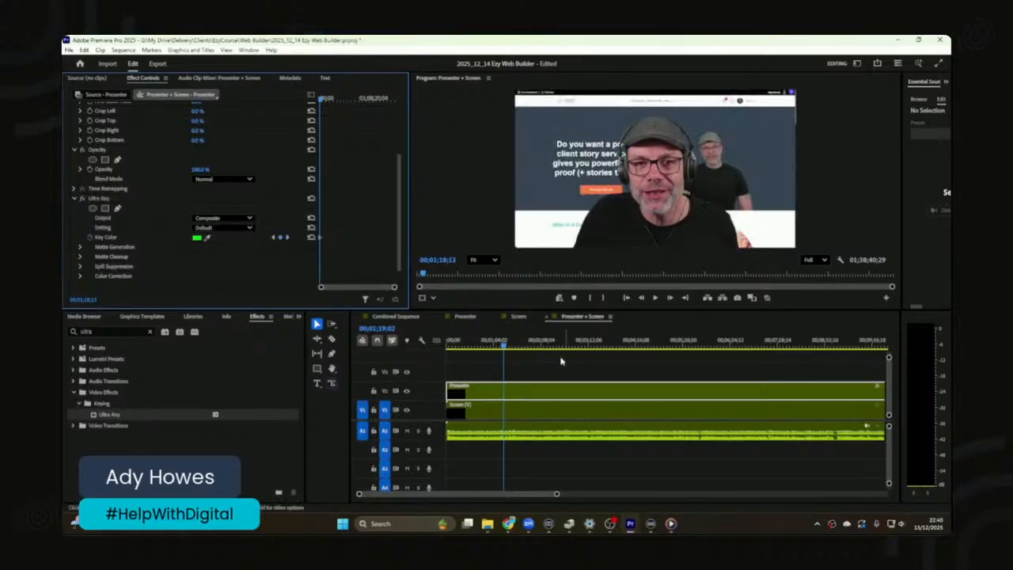
click(521, 422)
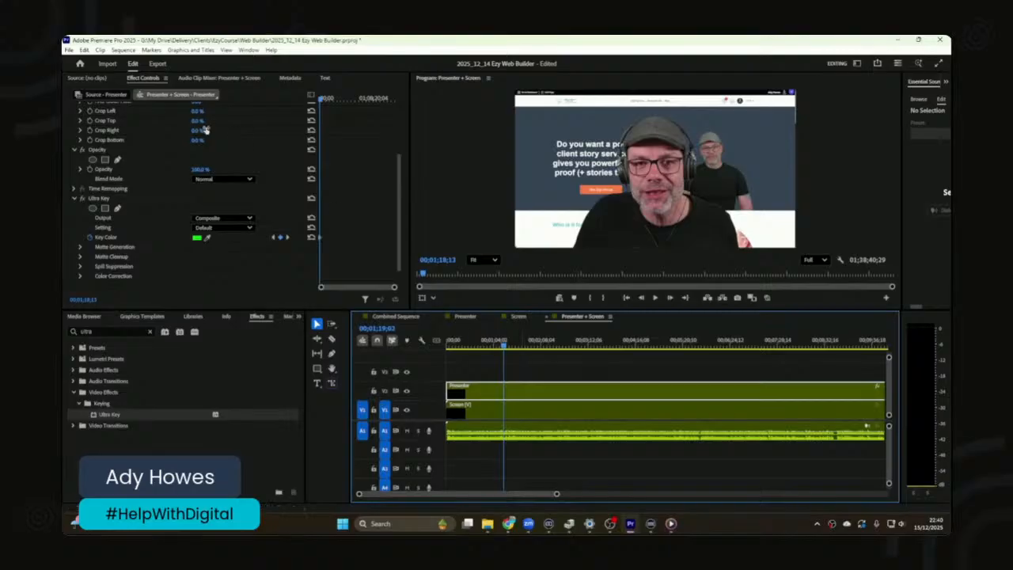
Step: Scale the Presenter clip to 48 and position it at about 1640, 825 in the frame's lower-right corner, checking other moments of the video
drag(400, 163, 405, 105)
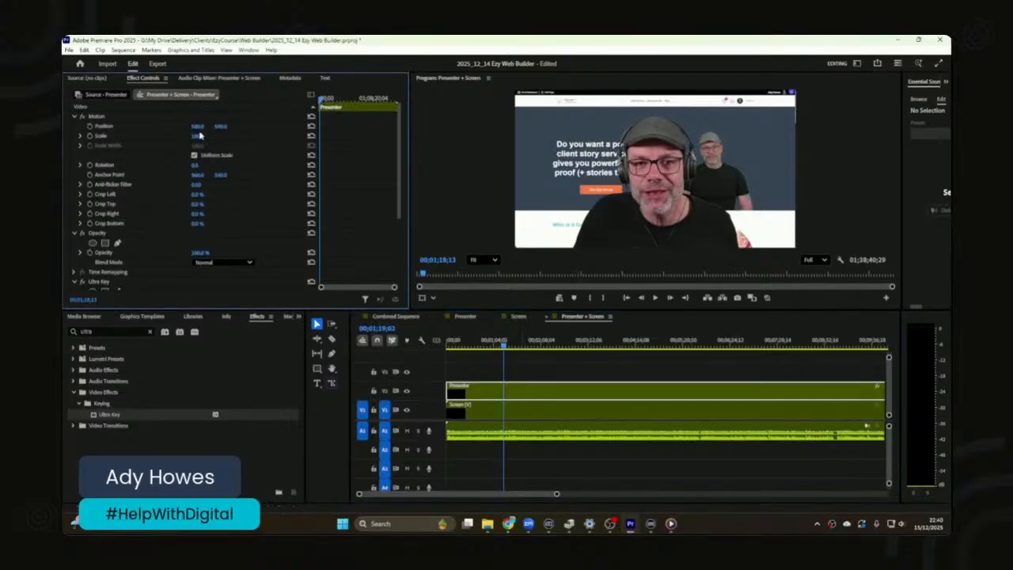
drag(198, 136, 257, 126)
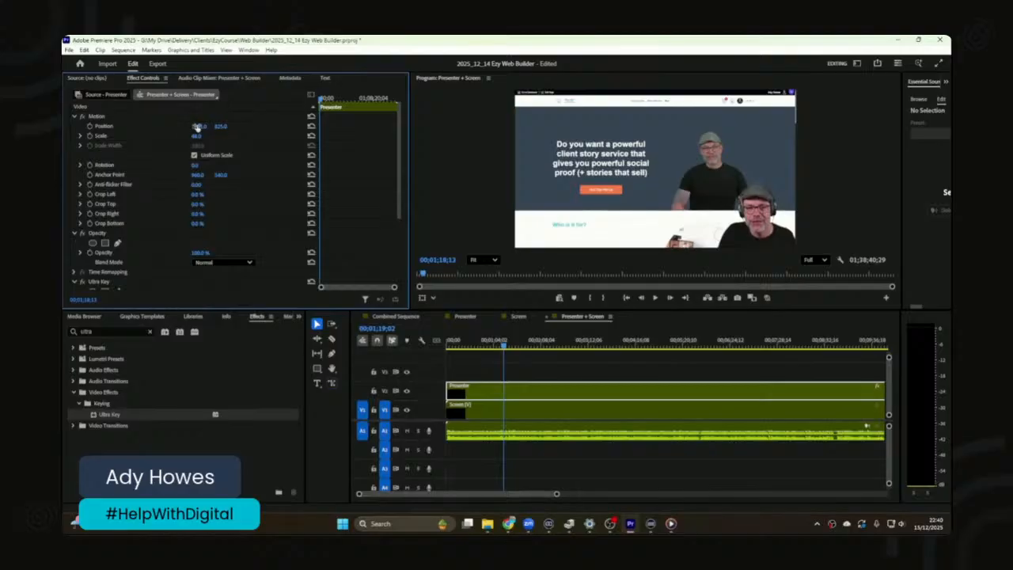
click(482, 343)
drag(482, 345, 628, 343)
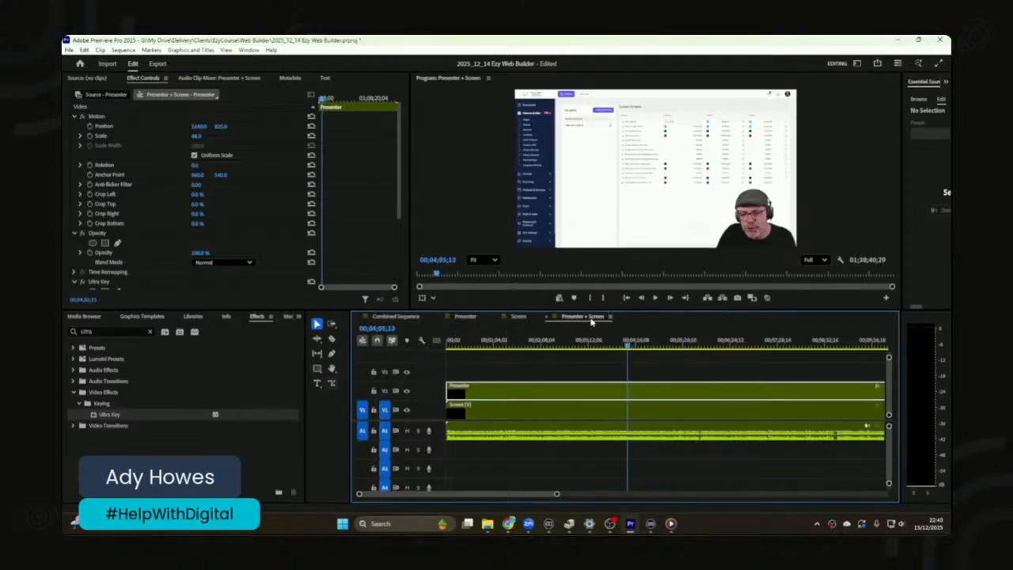
Step: In the Presenter sequence, move the Combined Sequence video clip from V1 up to V3
click(519, 318)
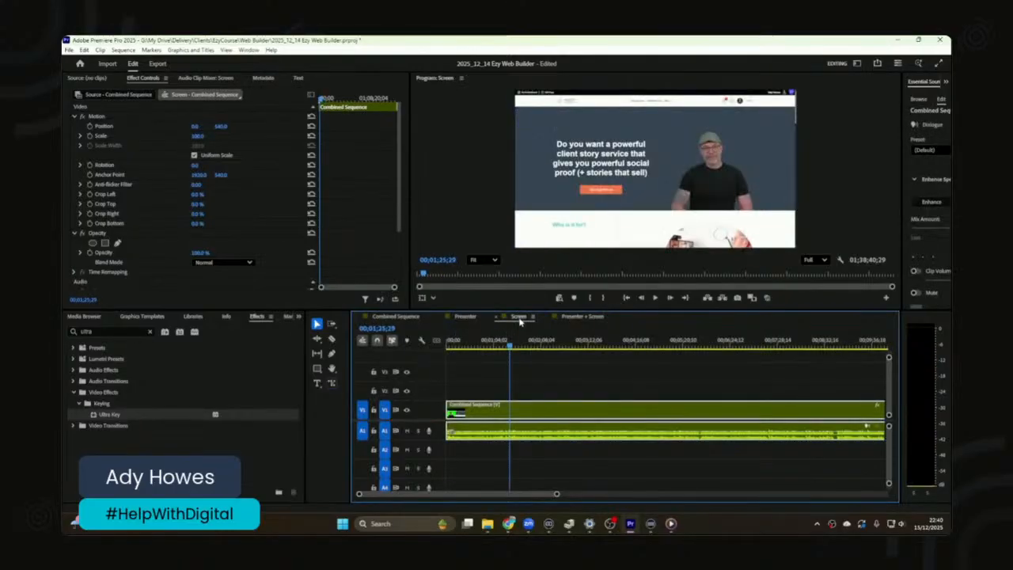
click(467, 318)
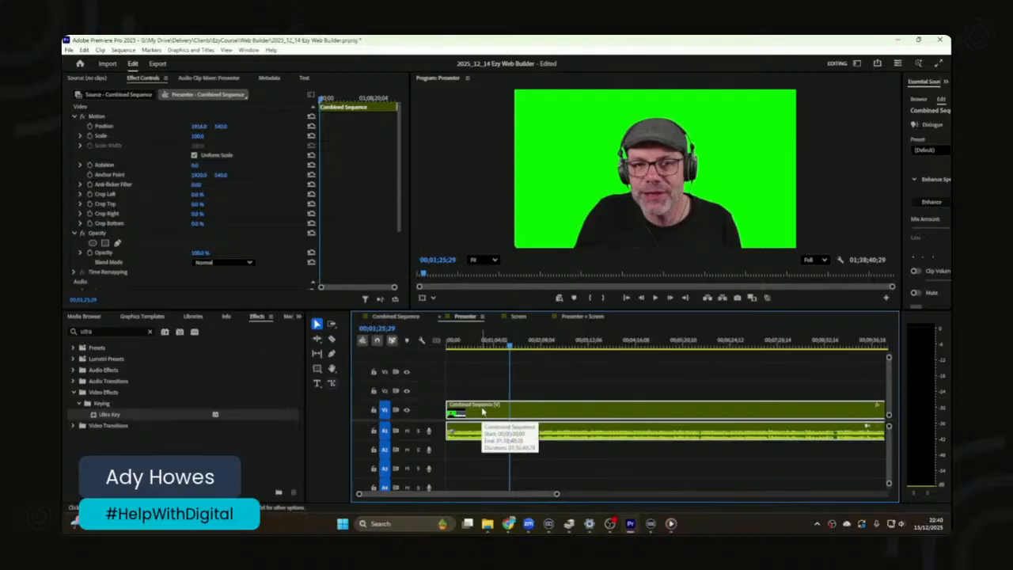
drag(483, 411, 486, 379)
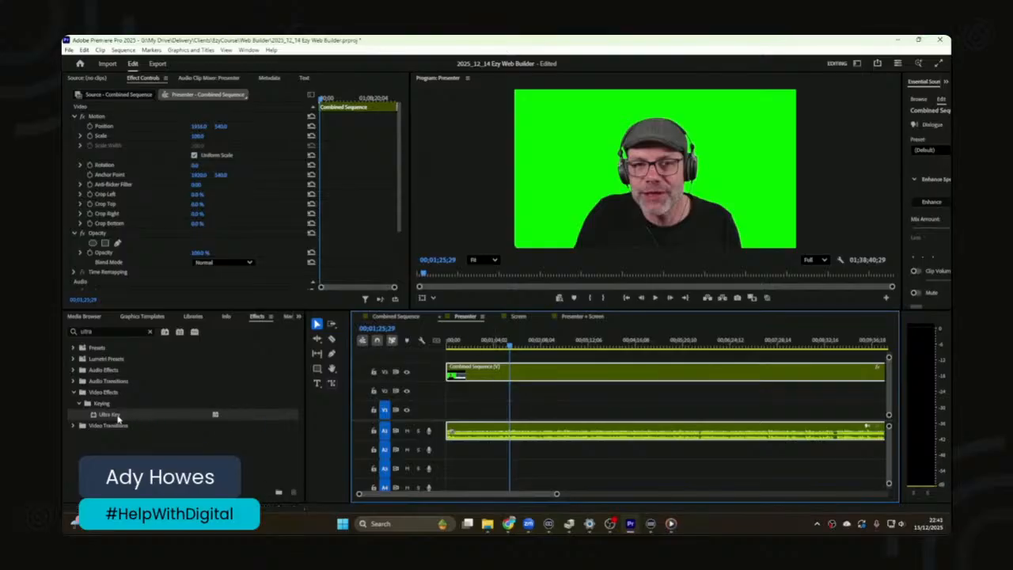
Step: Apply Ultra Key to the Combined Sequence clip on V3 of the Presenter sequence and sample the green backdrop as Key Color
drag(118, 418, 485, 379)
scroll(215, 257, down, 3)
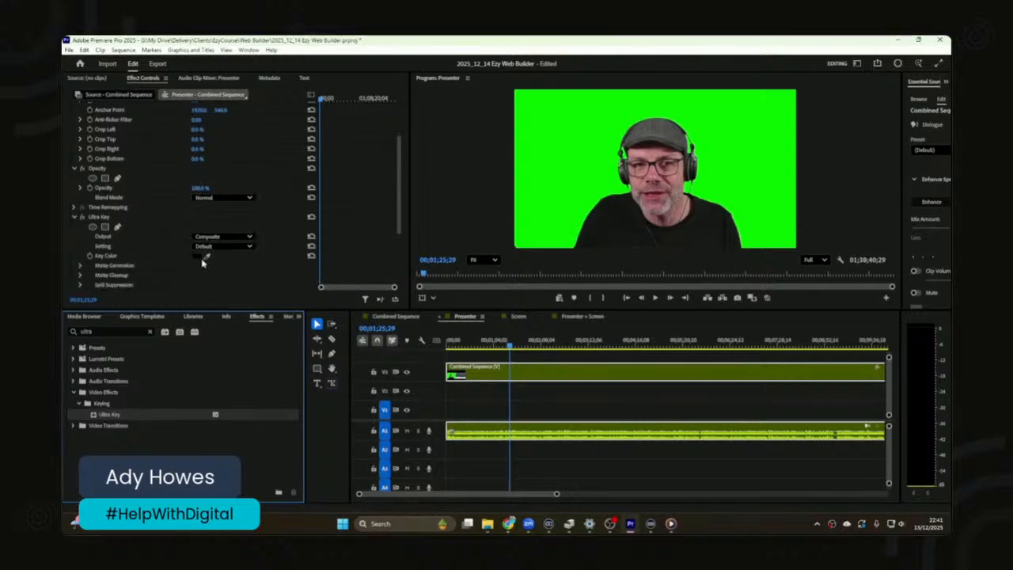
scroll(187, 250, down, 2)
click(206, 228)
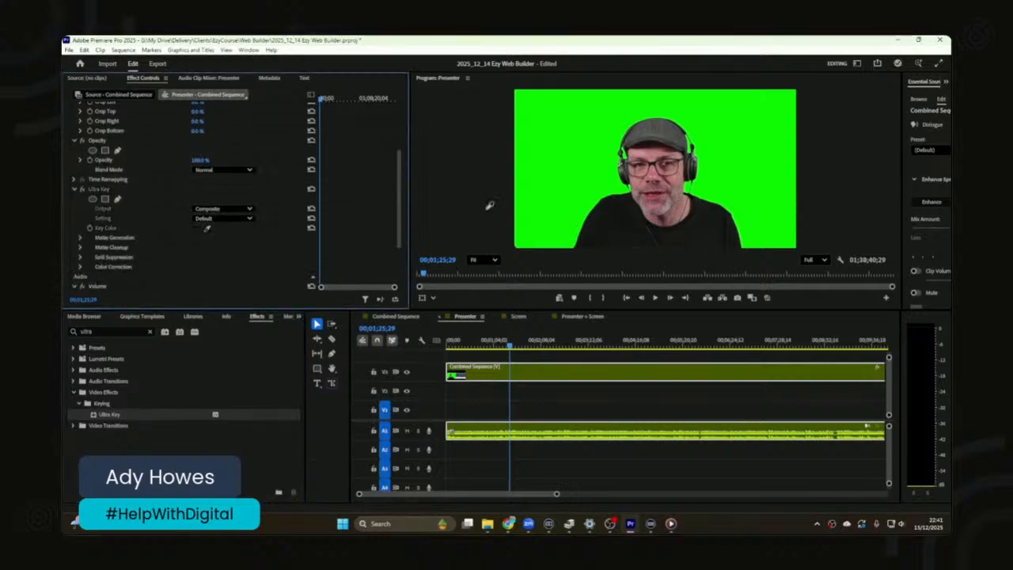
click(584, 136)
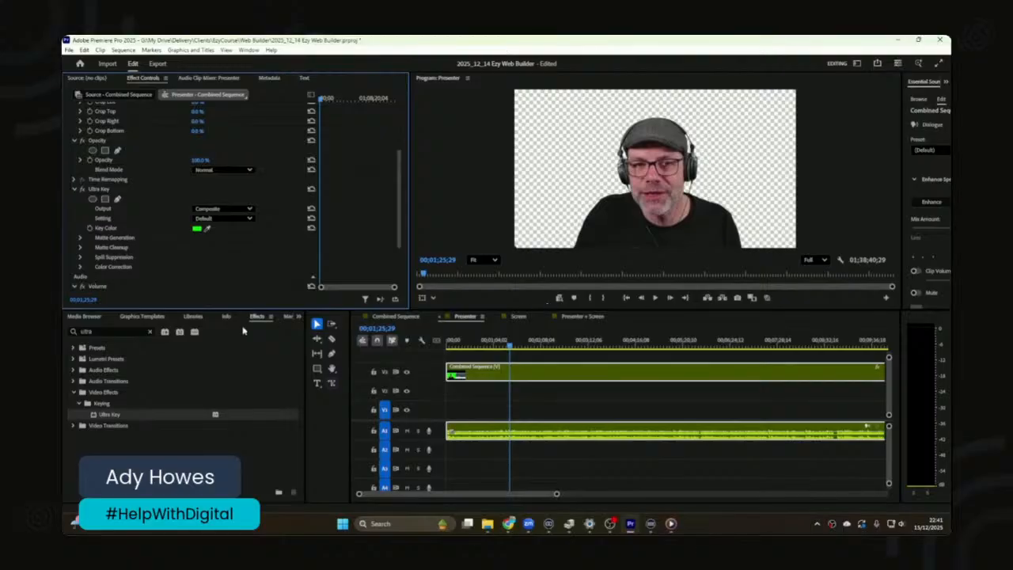
Step: Import K2R Plain Background.png from its folder onto V2 beneath the keyed clip, aligned with the sequence start
click(123, 433)
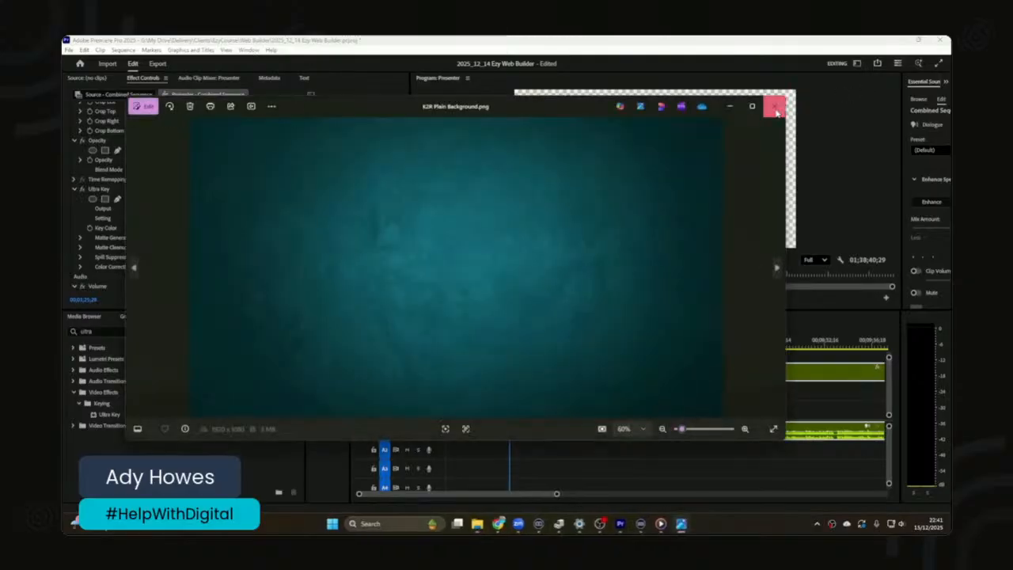
click(776, 108)
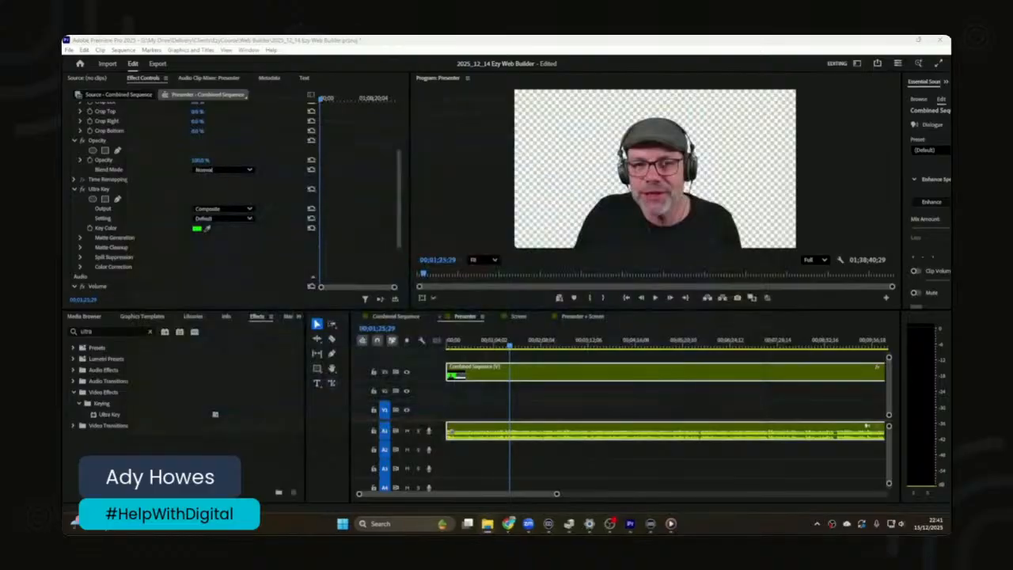
drag(268, 442, 675, 397)
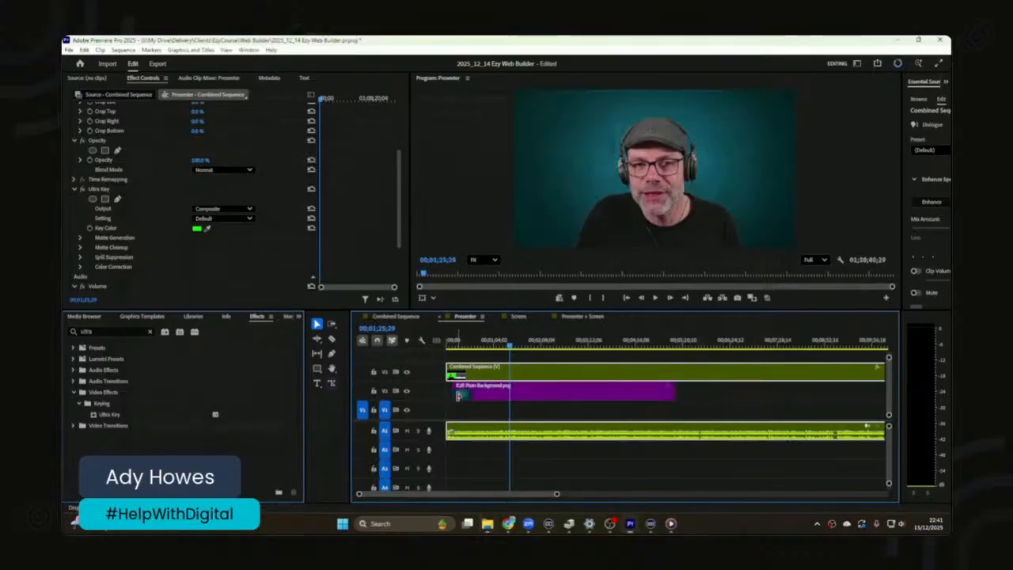
drag(457, 391, 449, 391)
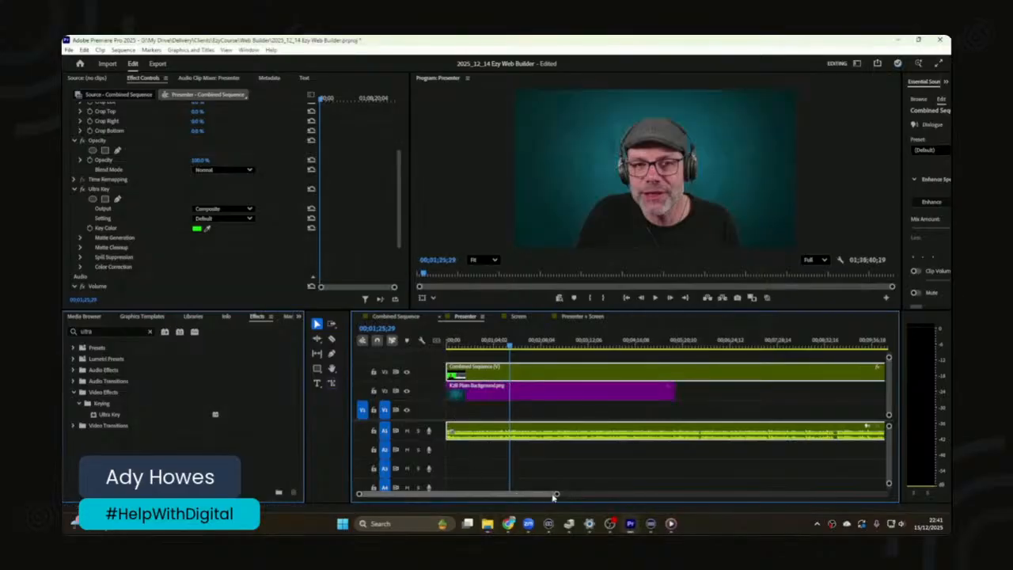
Step: Extend the background image on V2 to the end of the Combined Sequence clip and check the composite at another moment
drag(557, 494, 726, 497)
drag(498, 391, 853, 396)
drag(726, 494, 884, 493)
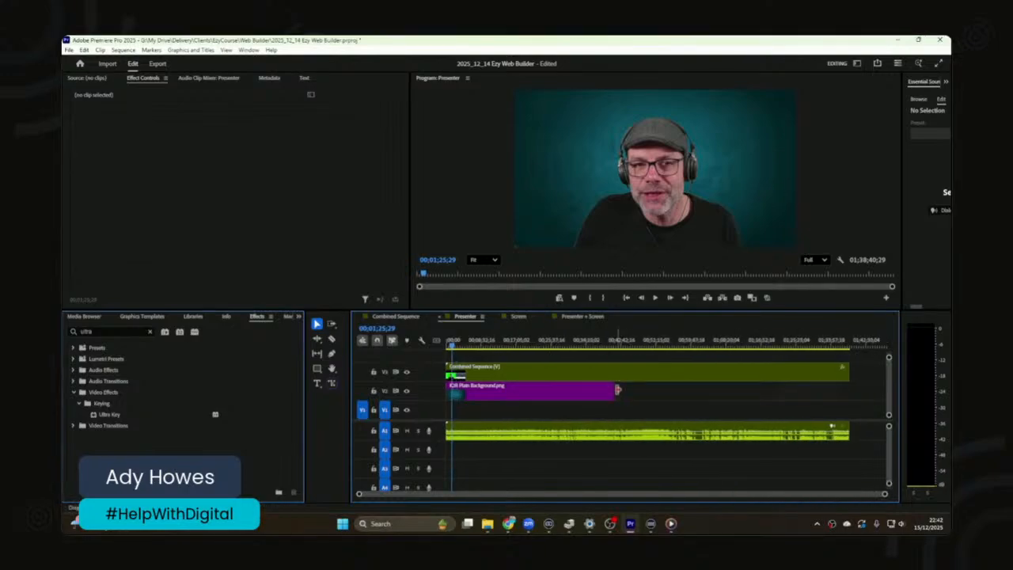
drag(618, 391, 850, 391)
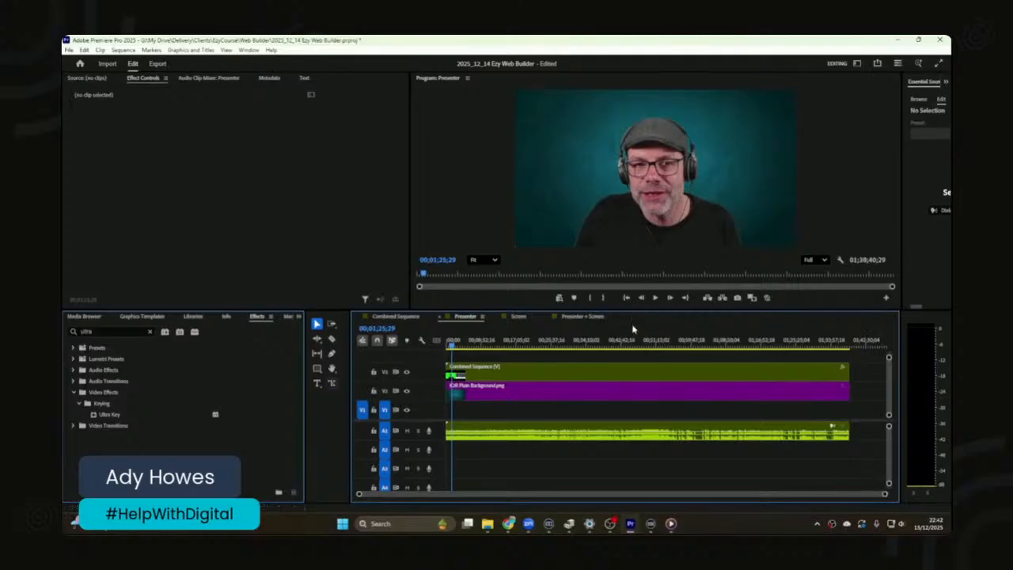
click(675, 338)
drag(681, 335, 628, 339)
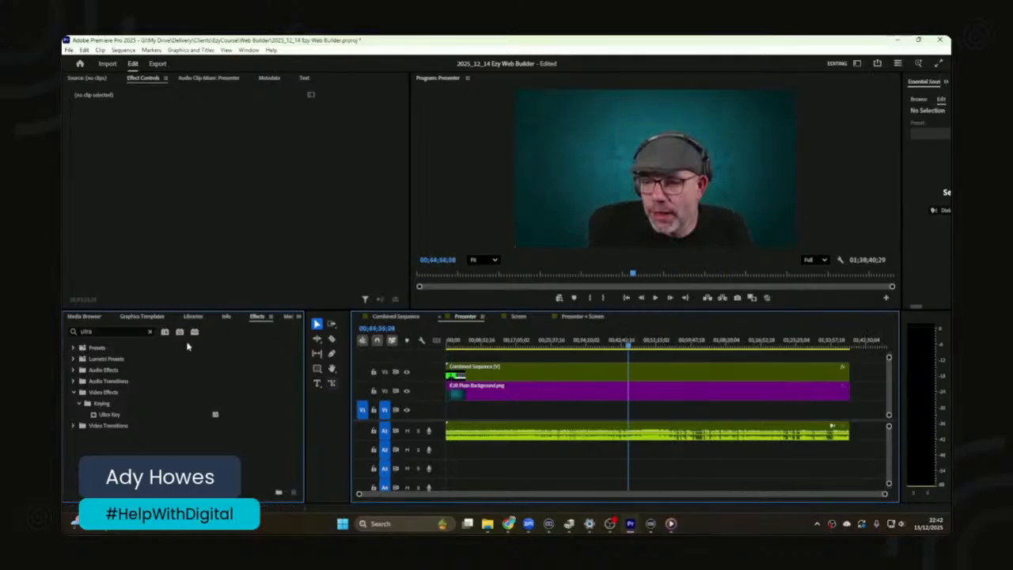
Step: Open the Presenter + Screen sequence from the project items to examine how the added background affects the nested presenter
click(299, 319)
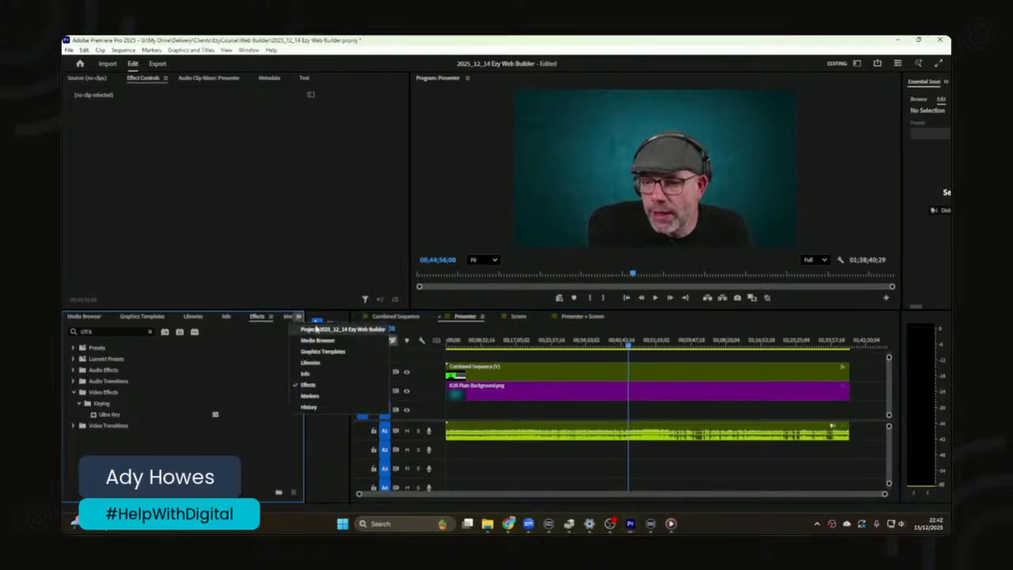
click(315, 327)
click(130, 383)
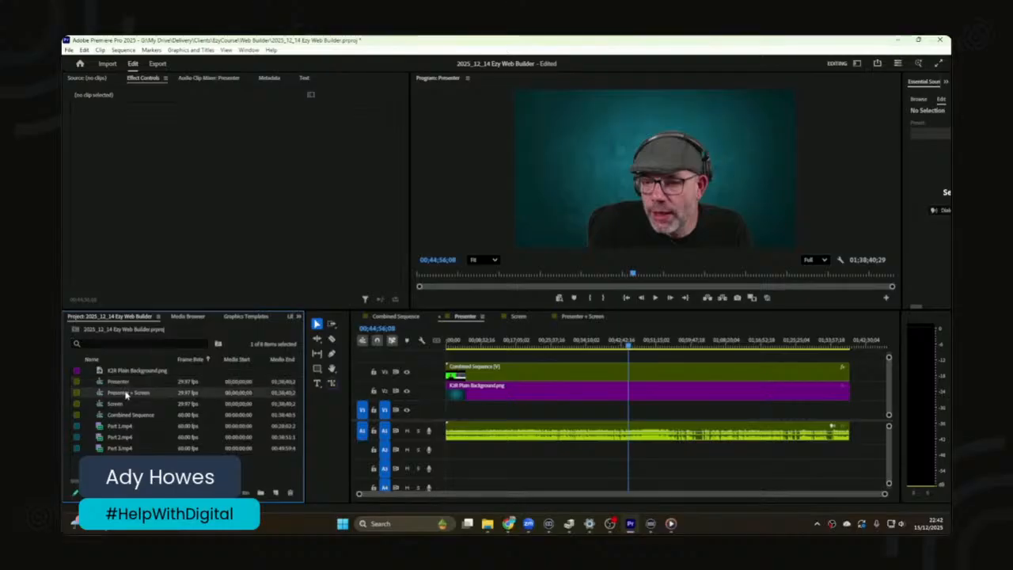
double_click(99, 385)
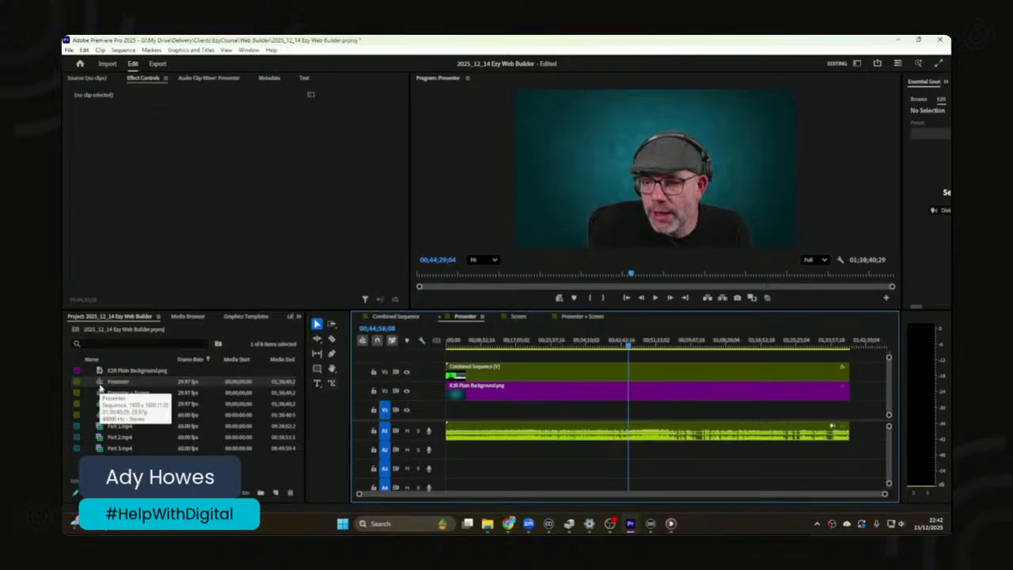
double_click(100, 394)
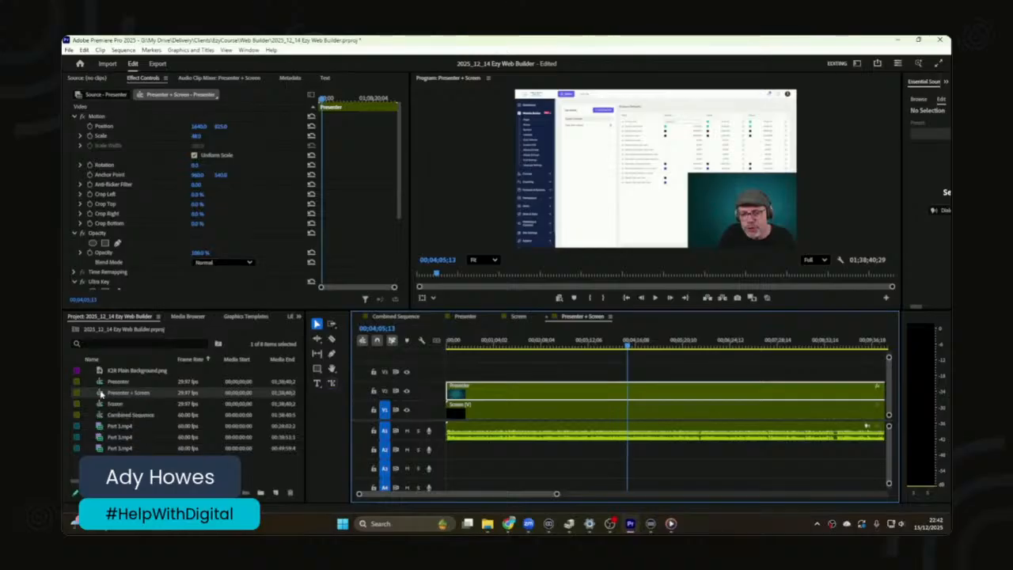
Step: Delete the background image from V2 in the Presenter sequence and recheck the Presenter + Screen sequence
double_click(102, 382)
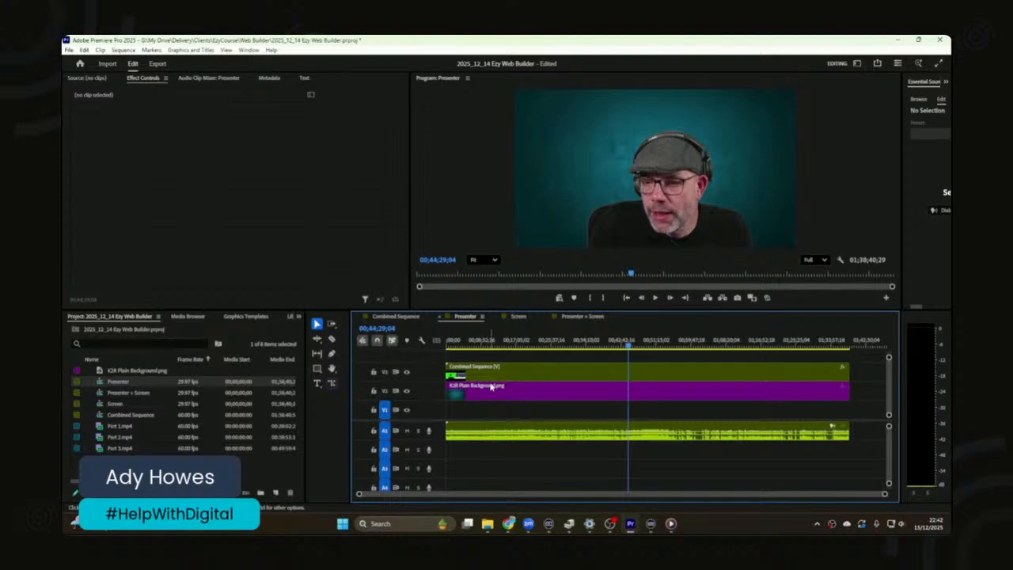
click(487, 392)
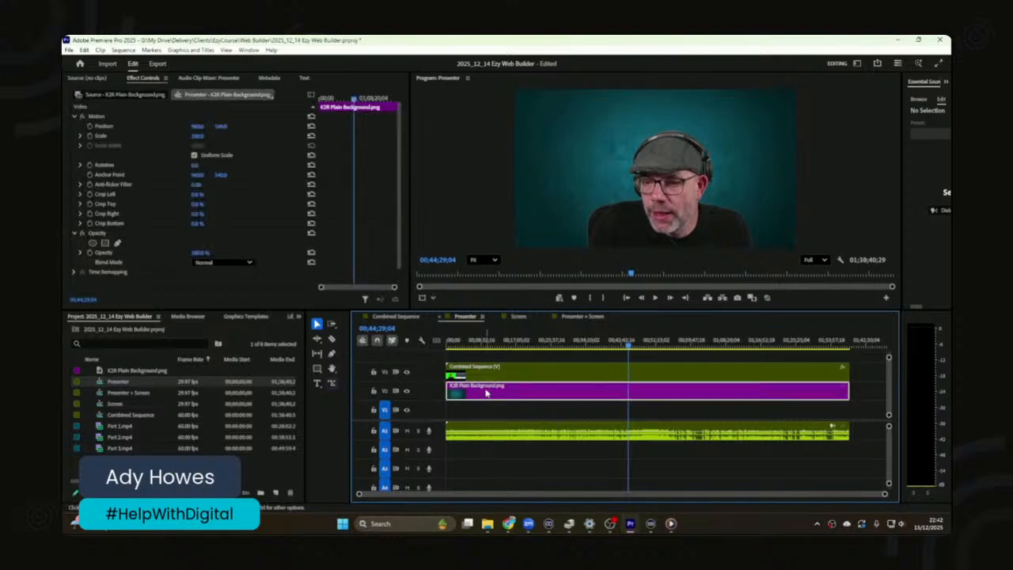
key(Delete)
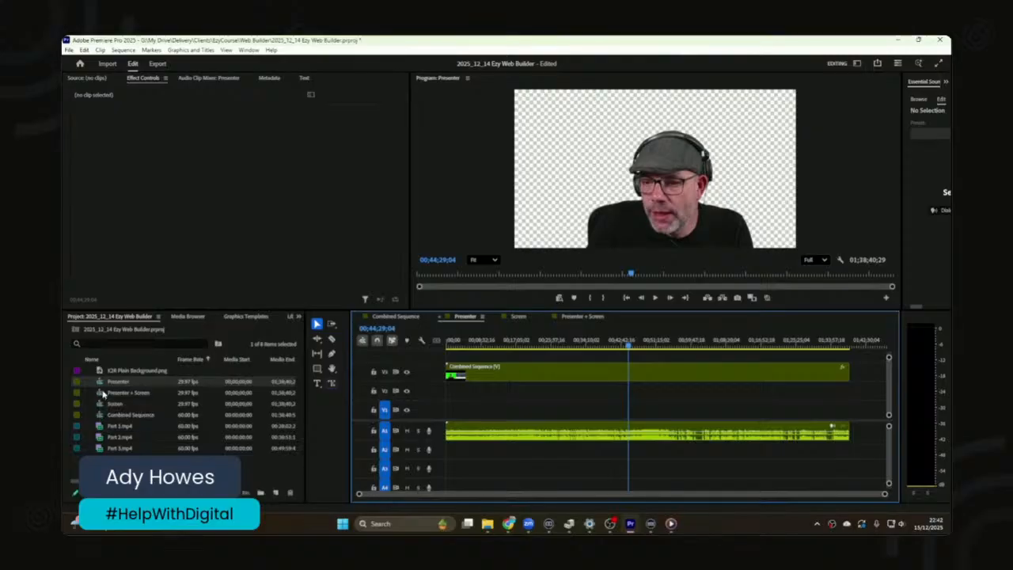
double_click(103, 393)
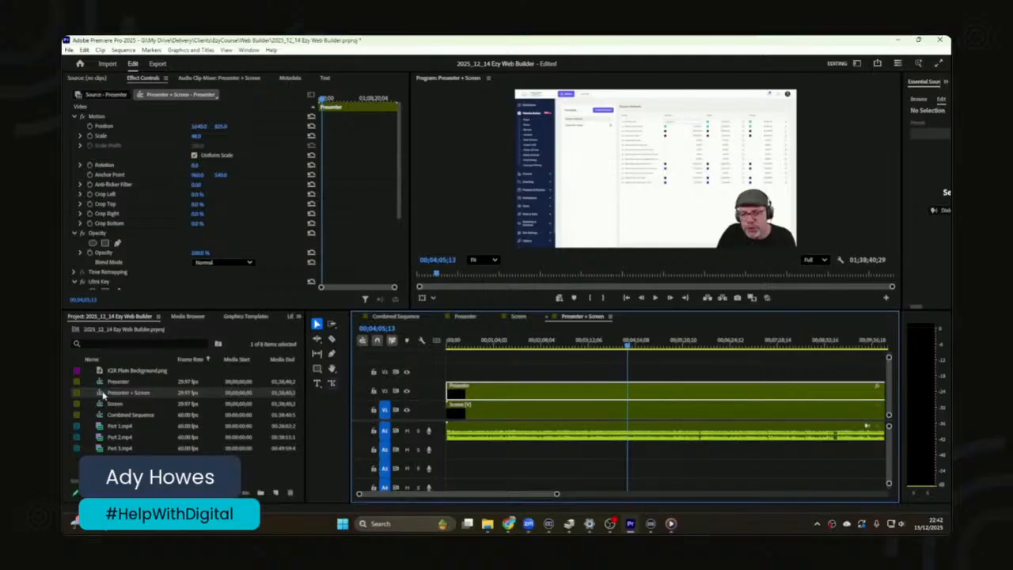
Step: Rename the Presenter sequence as Presenter Only
click(103, 382)
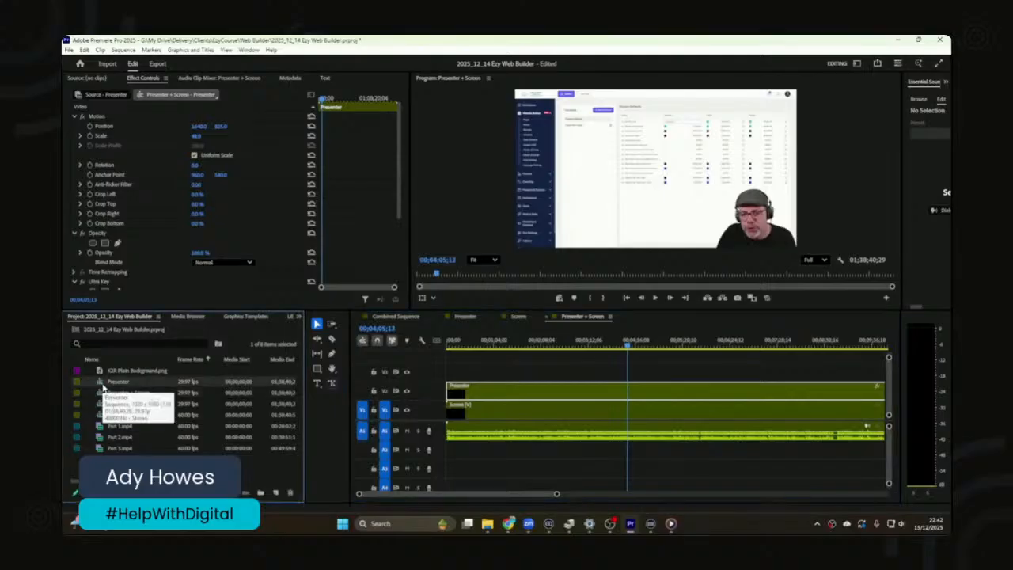
click(121, 384)
click(145, 382)
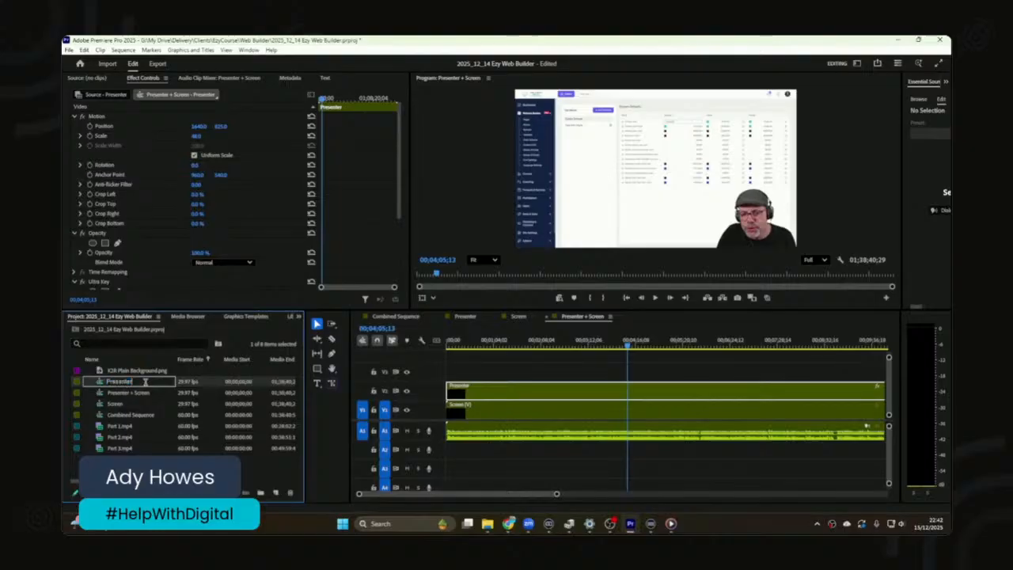
text(Only)
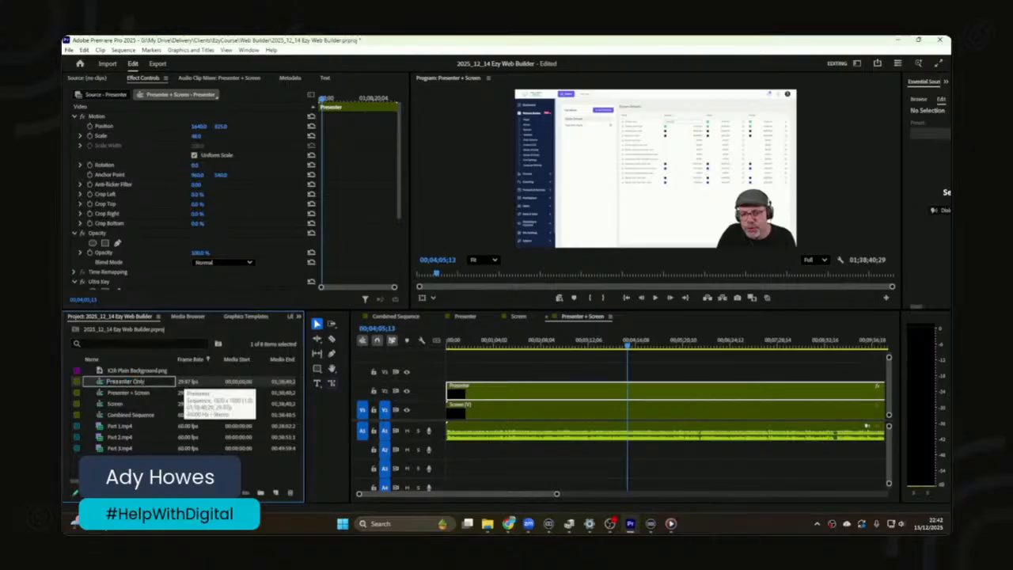
click(98, 385)
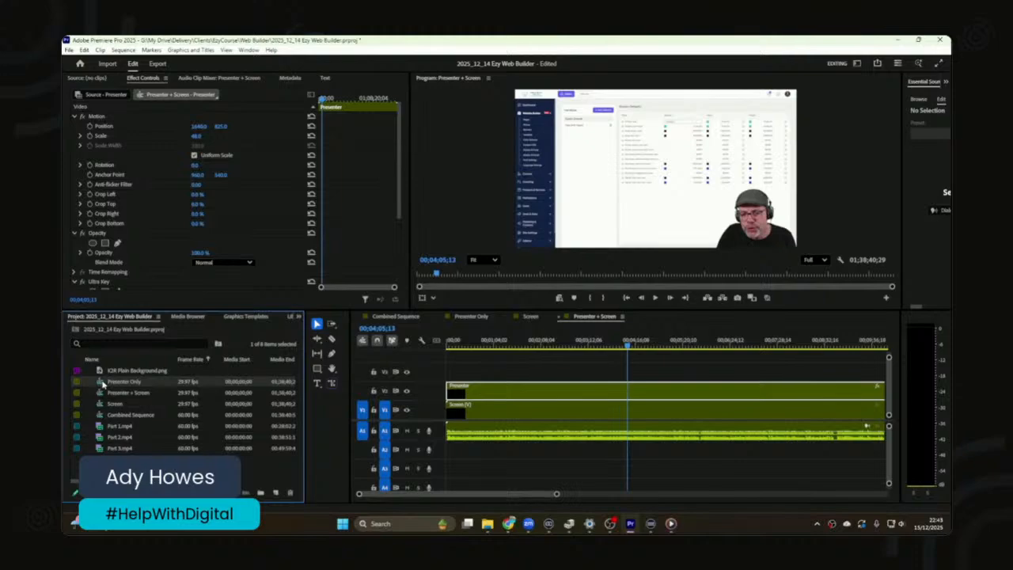
Step: Duplicate the Presenter Only sequence and rename the copy as Presenter + Background
right_click(102, 383)
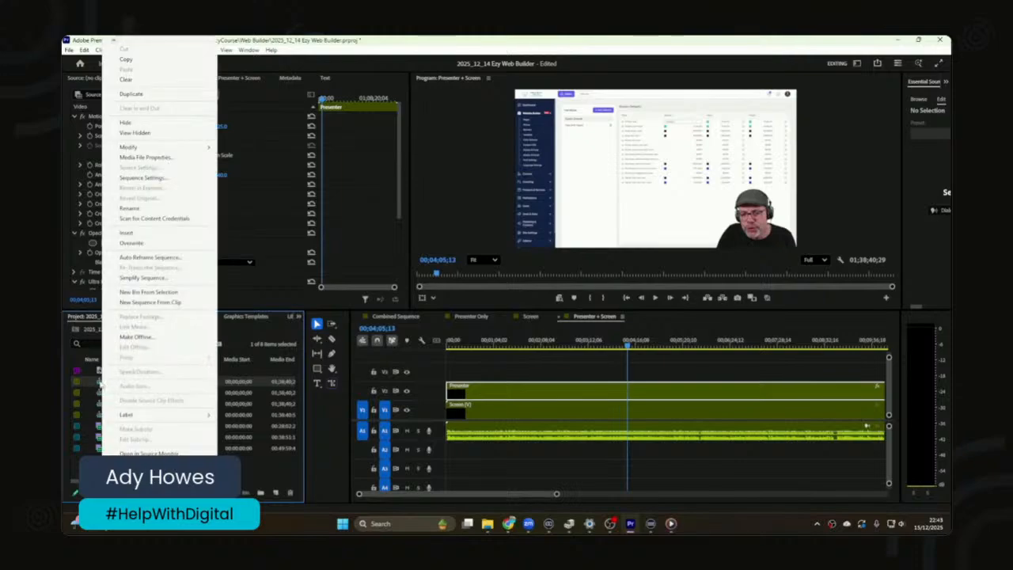
click(98, 383)
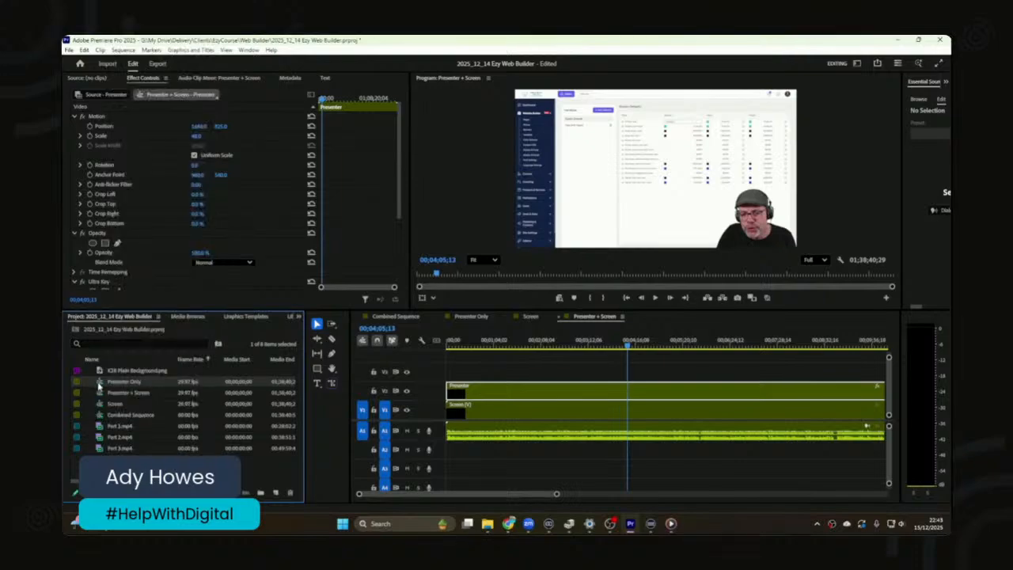
double_click(97, 383)
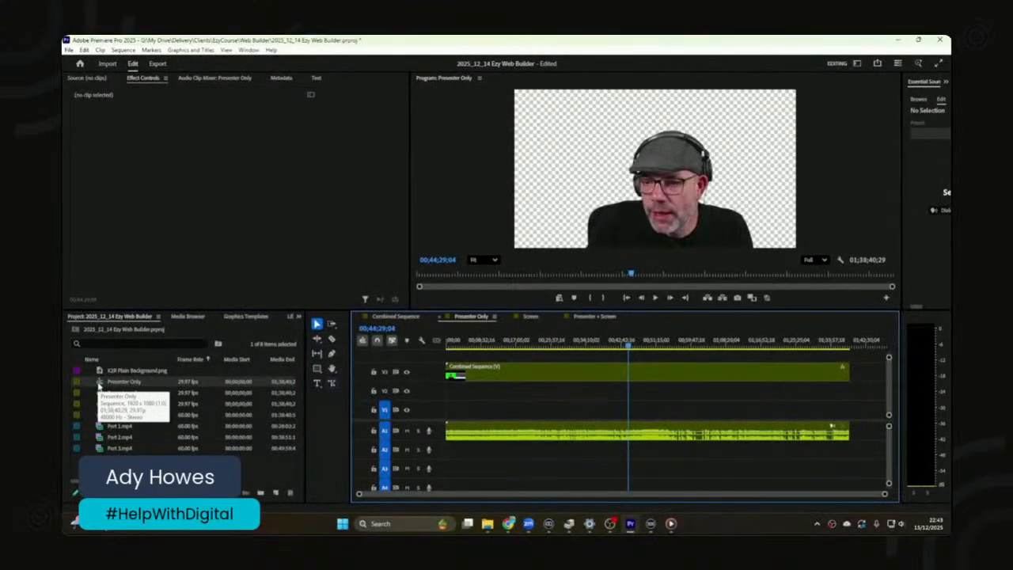
right_click(97, 382)
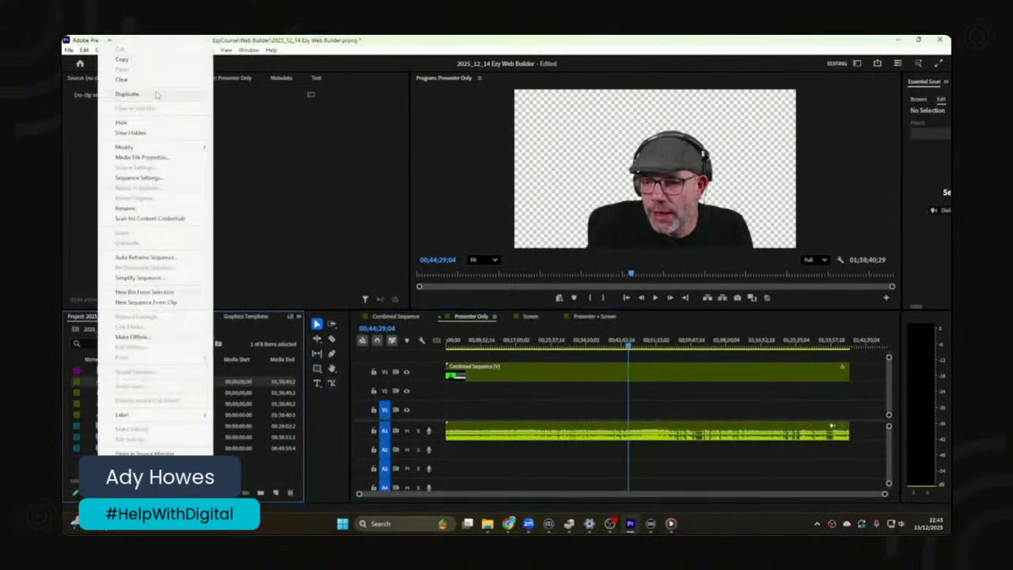
click(126, 94)
click(135, 403)
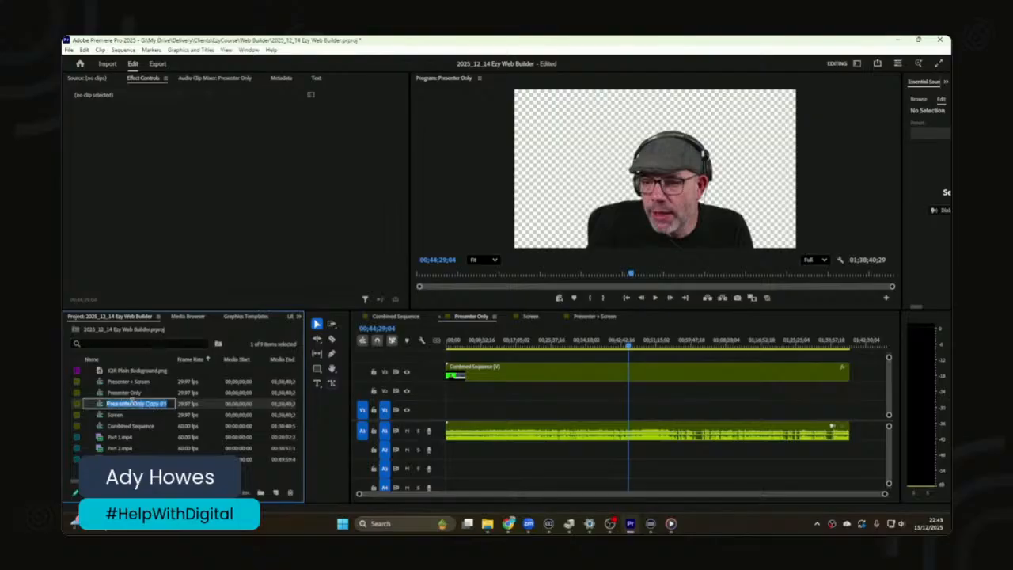
key(Return)
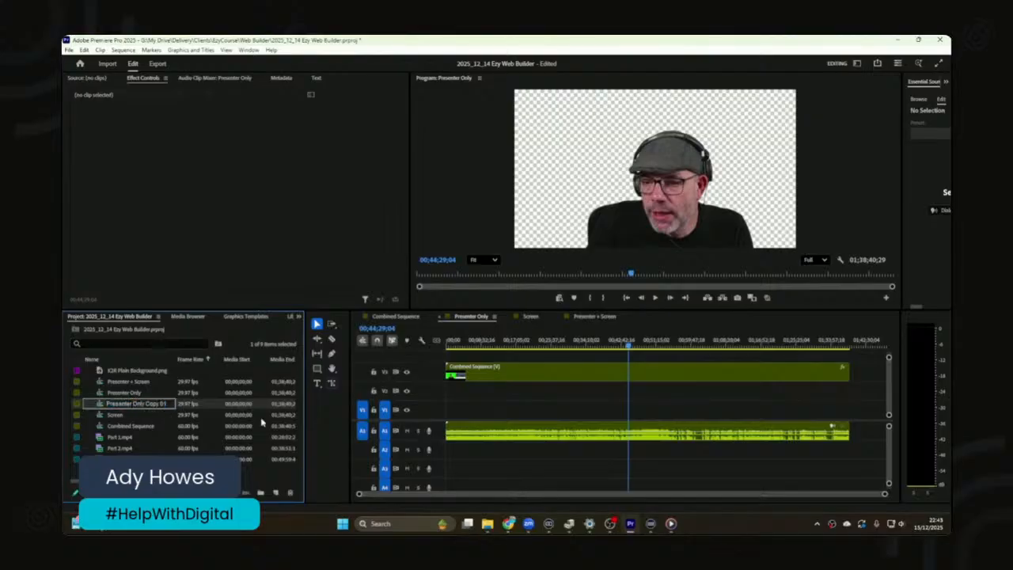
key(shift+End)
text(+ B)
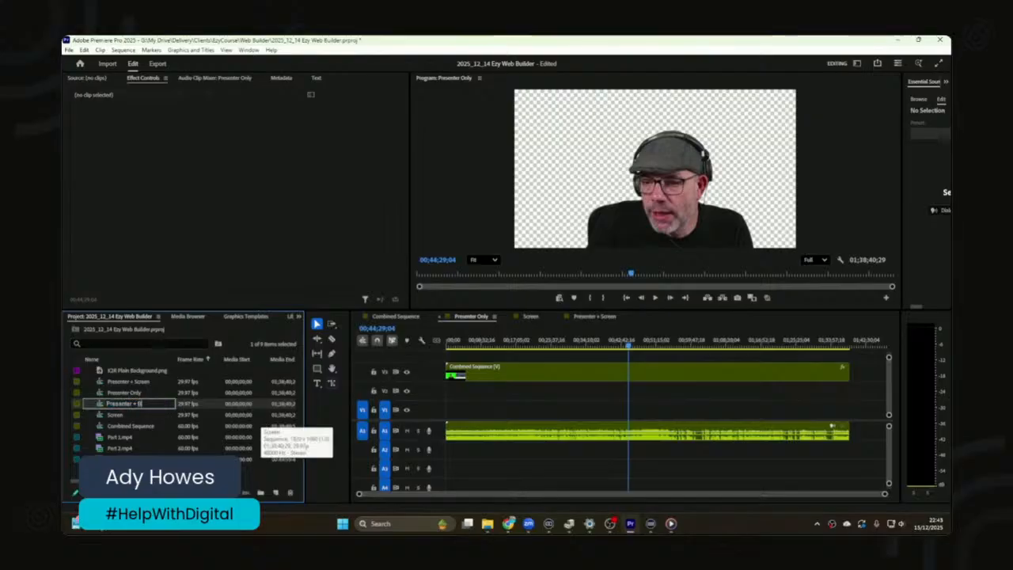
text(ackground)
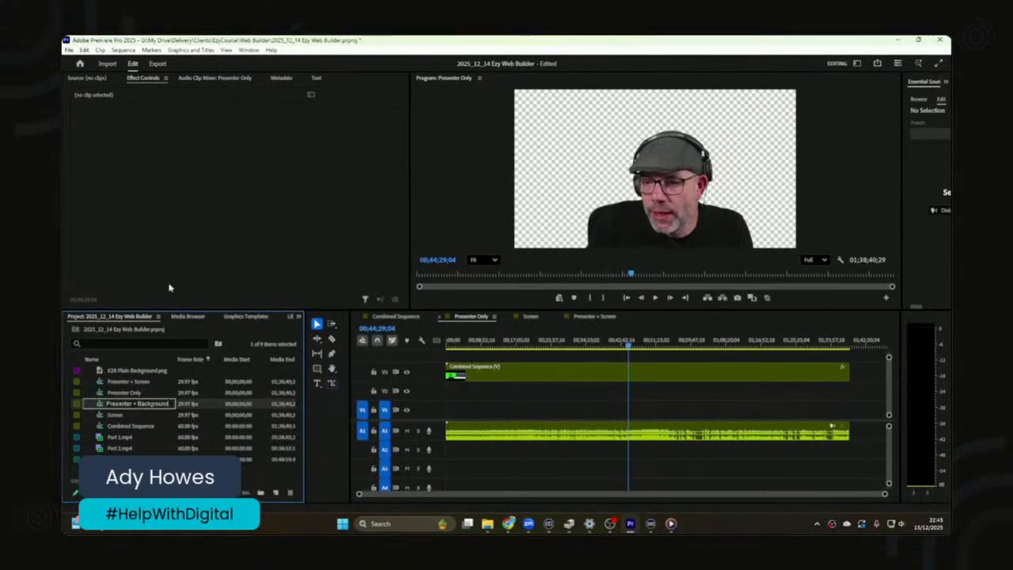
Step: In the Presenter + Background sequence, place K2R Plain Background.png on V1, spanning the full length of the keyed clip
click(100, 394)
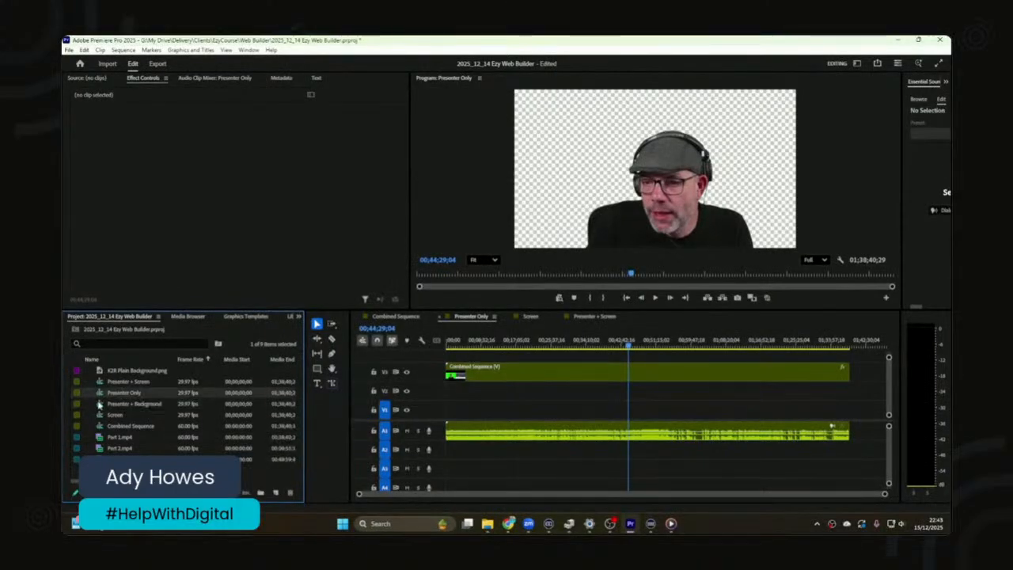
click(98, 403)
double_click(98, 403)
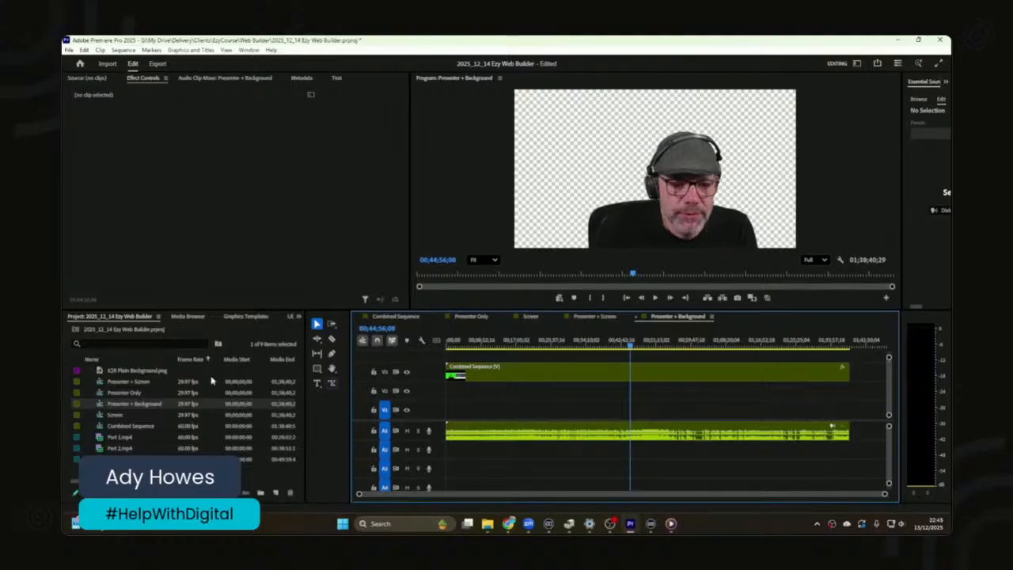
drag(148, 373, 848, 408)
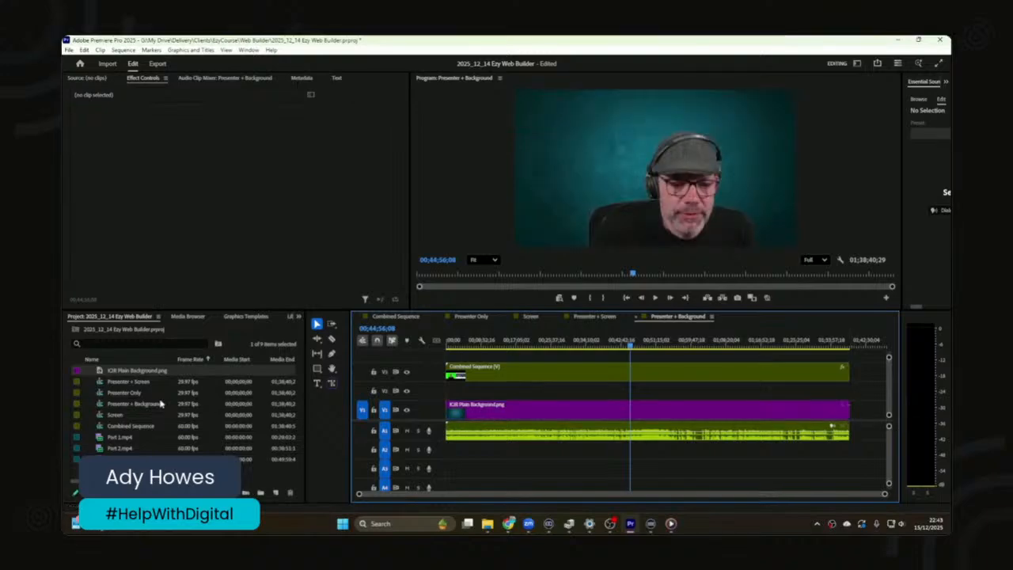
Step: Open the Presenter + Screen and Presenter + Background sequences in turn to compare the transparent and backed presenter versions
click(141, 387)
double_click(140, 383)
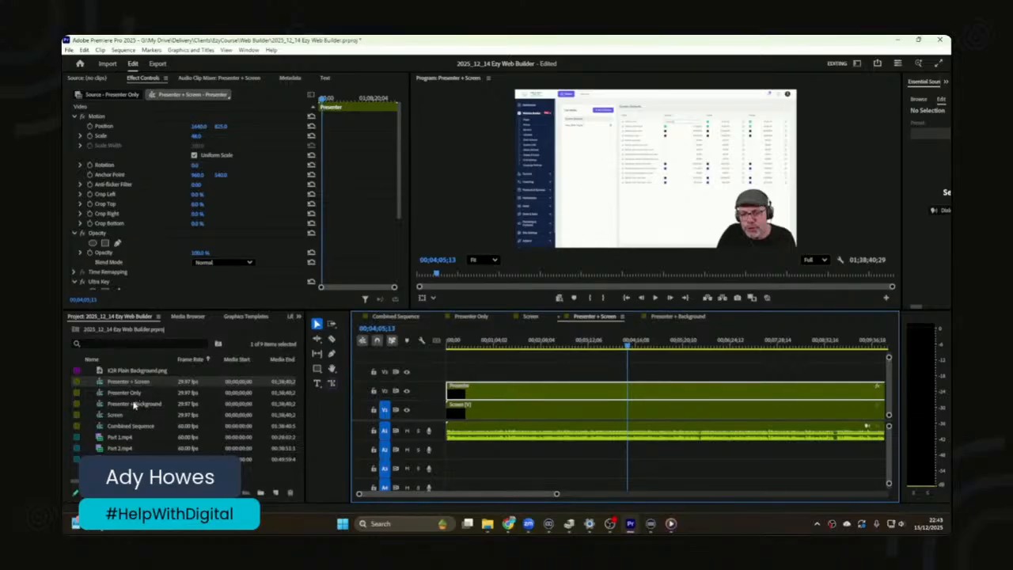
click(135, 404)
double_click(135, 405)
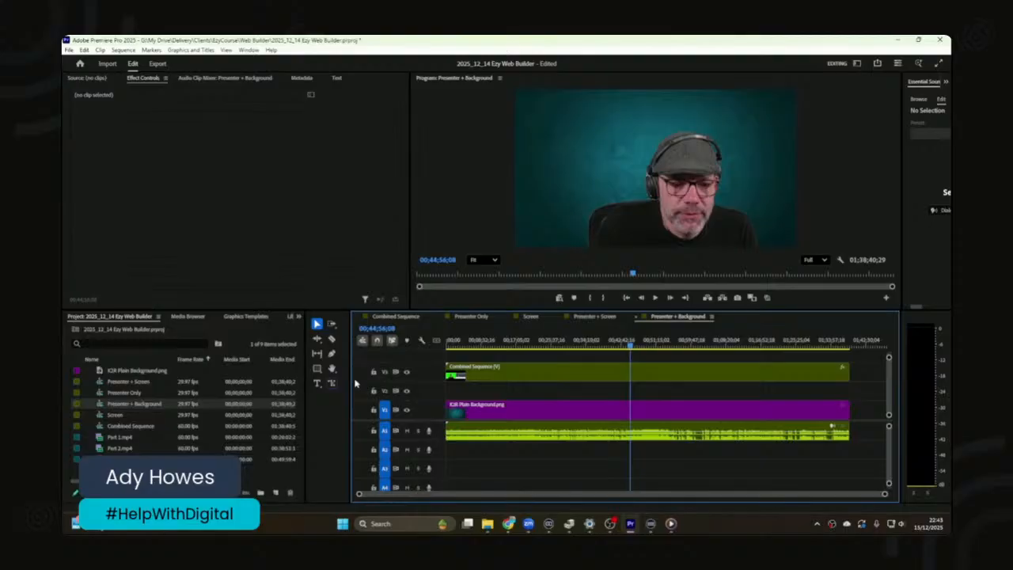
Step: Select the Presenter + Screen, Presenter + Background and Screen sequences together in the project
click(111, 399)
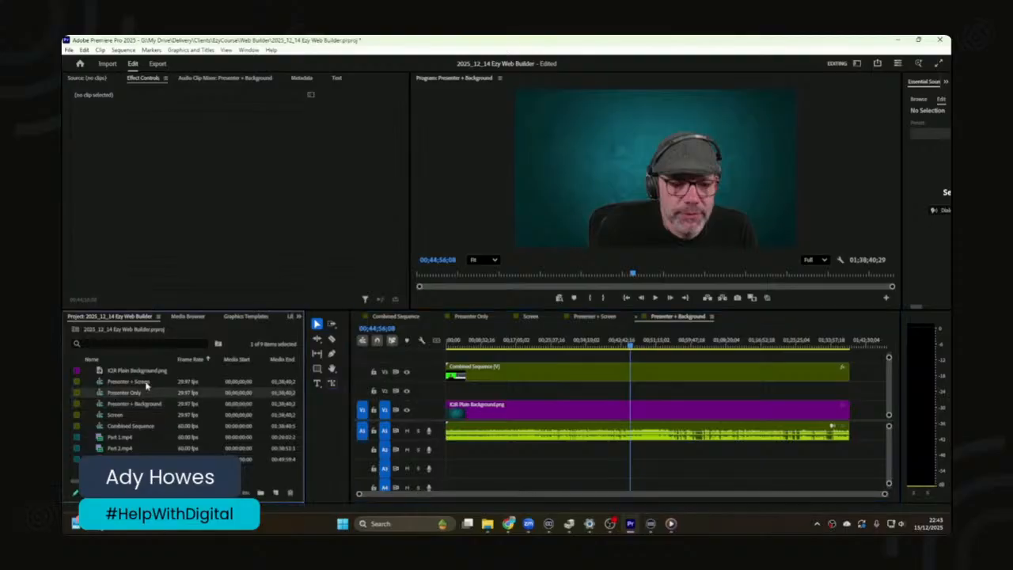
click(146, 384)
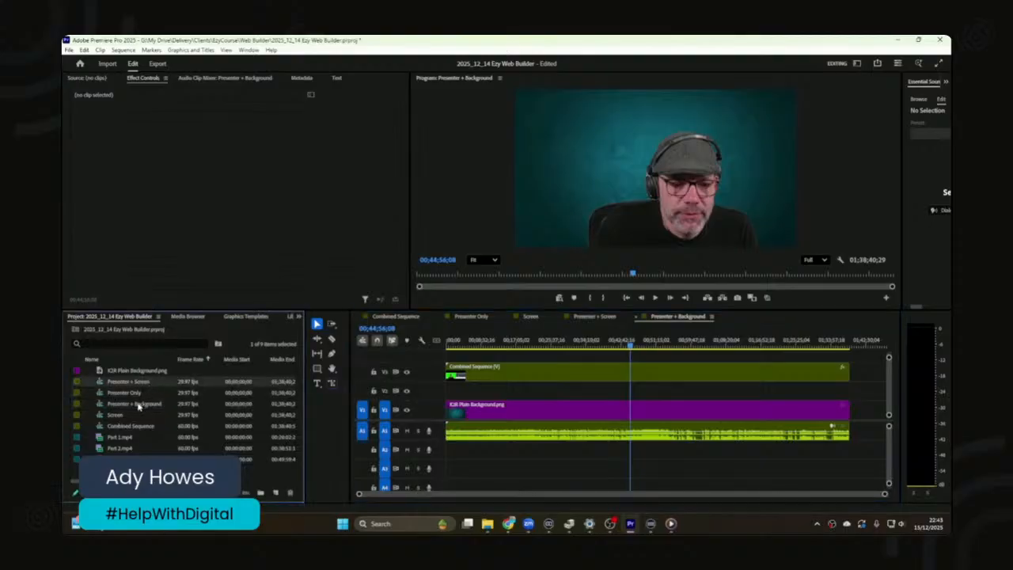
ctrl+click(137, 404)
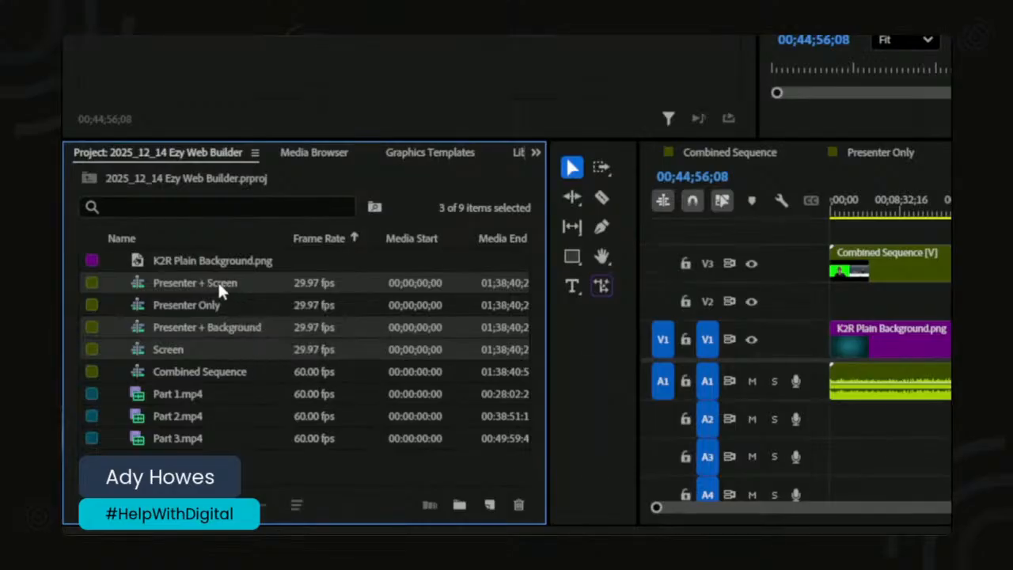
right_click(209, 349)
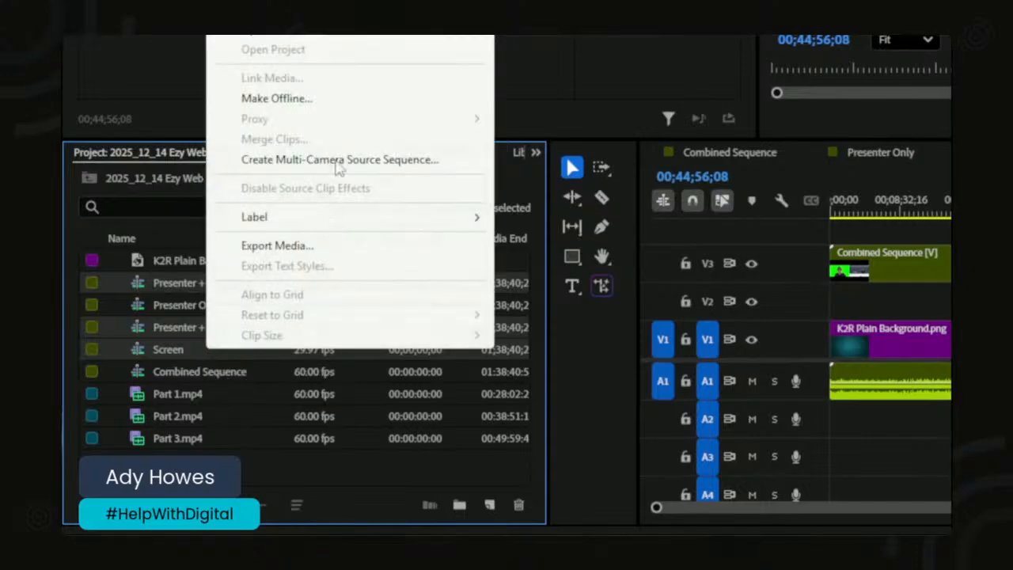
click(353, 162)
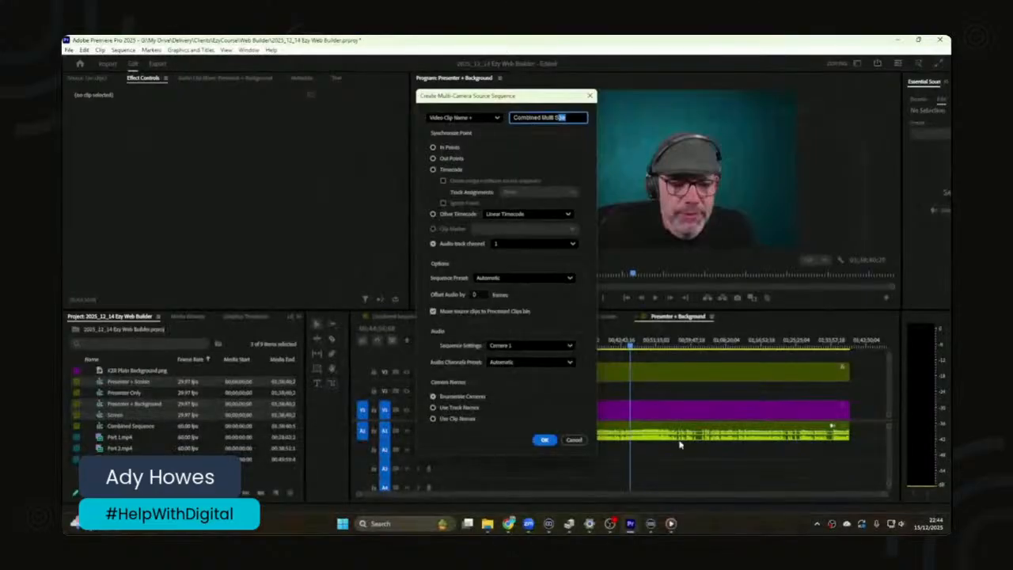
click(574, 441)
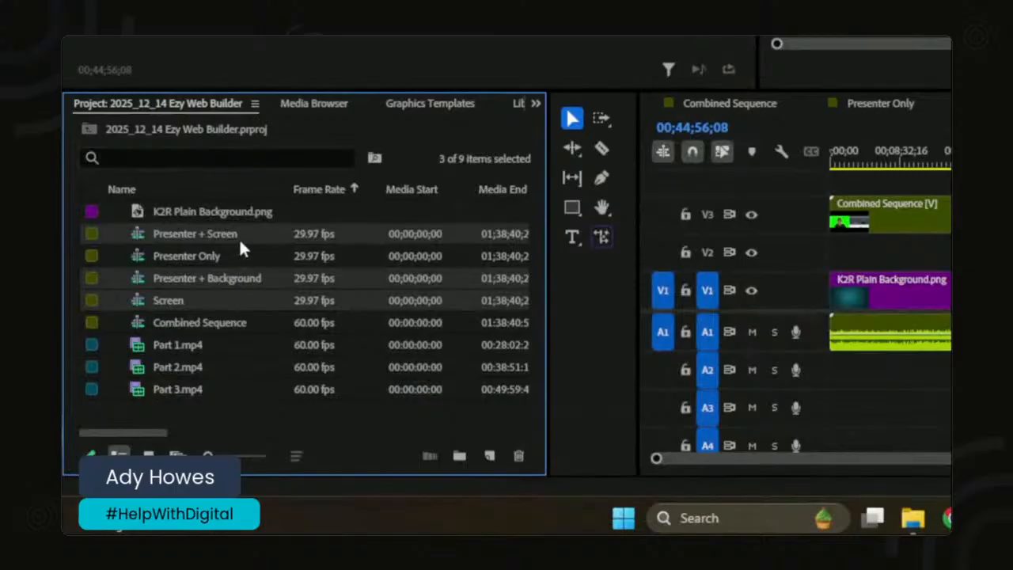
right_click(253, 300)
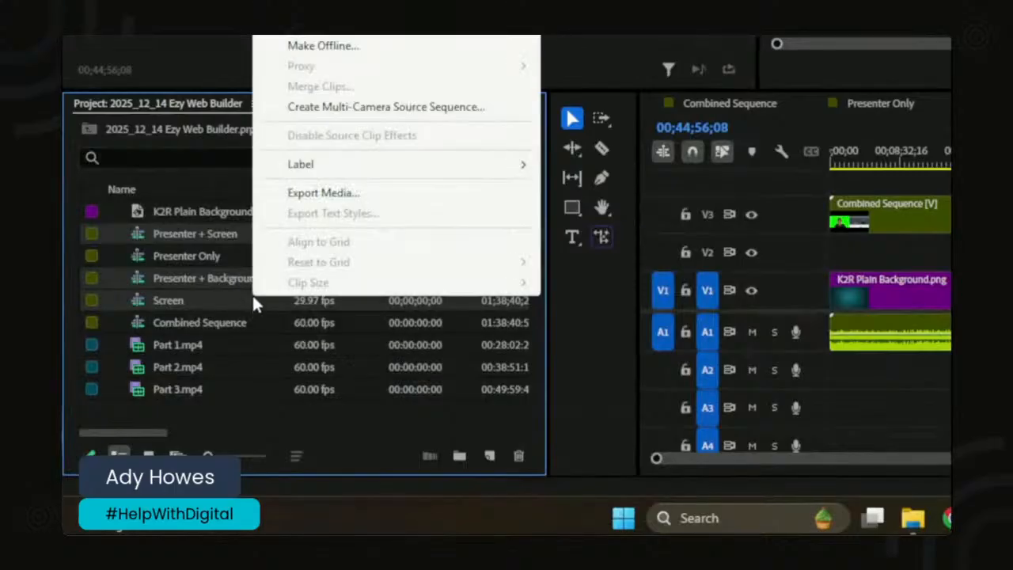
key(Escape)
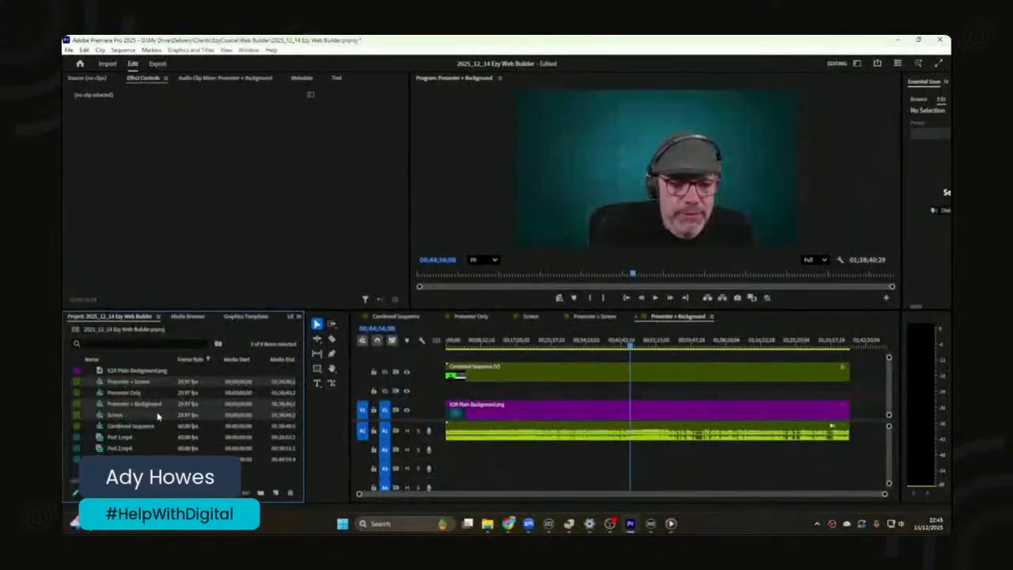
Step: Create a multi-camera source sequence from the three selected sequences, with the name suffix Multi Sequence and synchronised by audio track channel 1
right_click(158, 417)
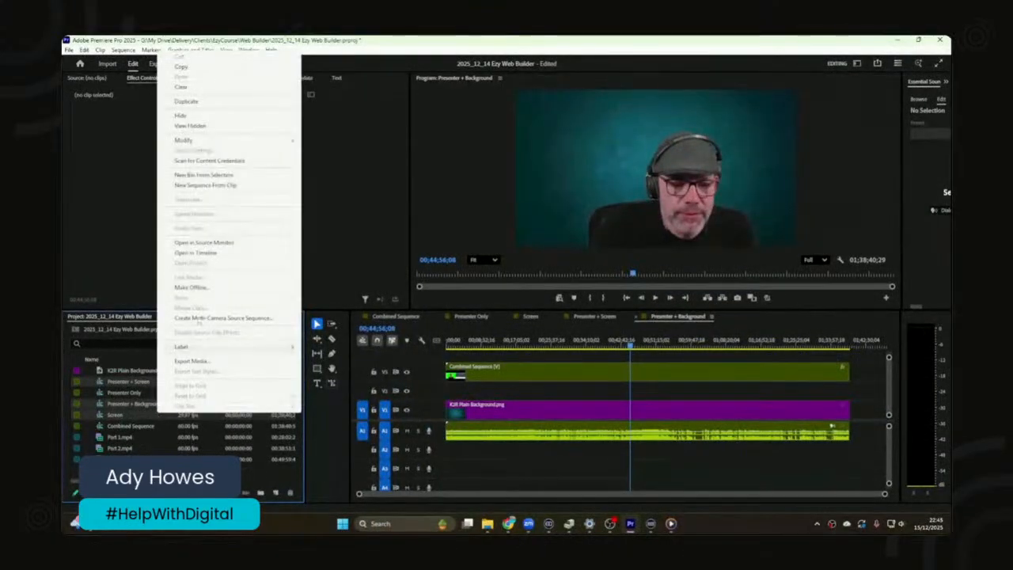
click(216, 323)
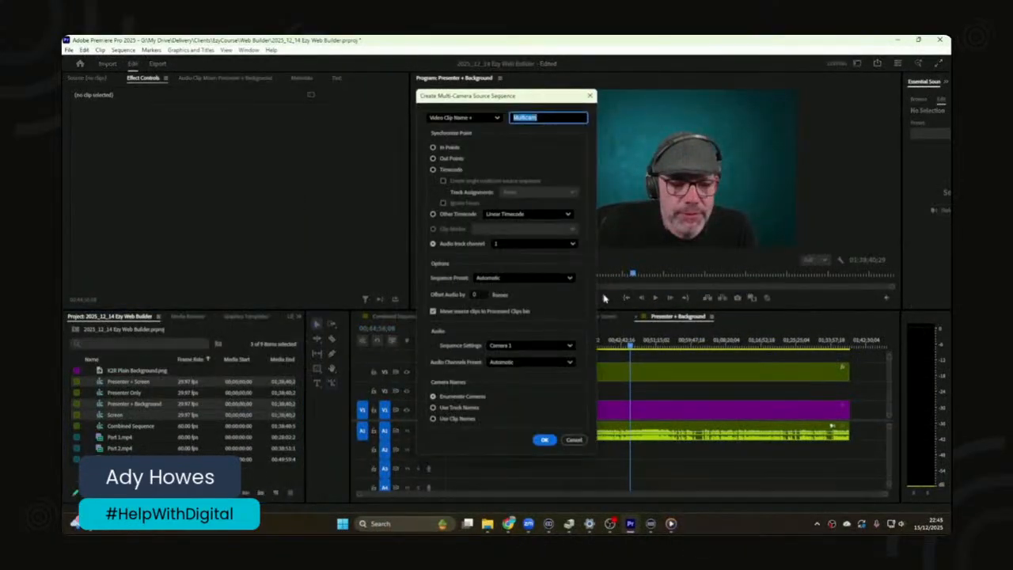
click(547, 117)
double_click(559, 118)
text(M)
text(ulti S)
text(equence)
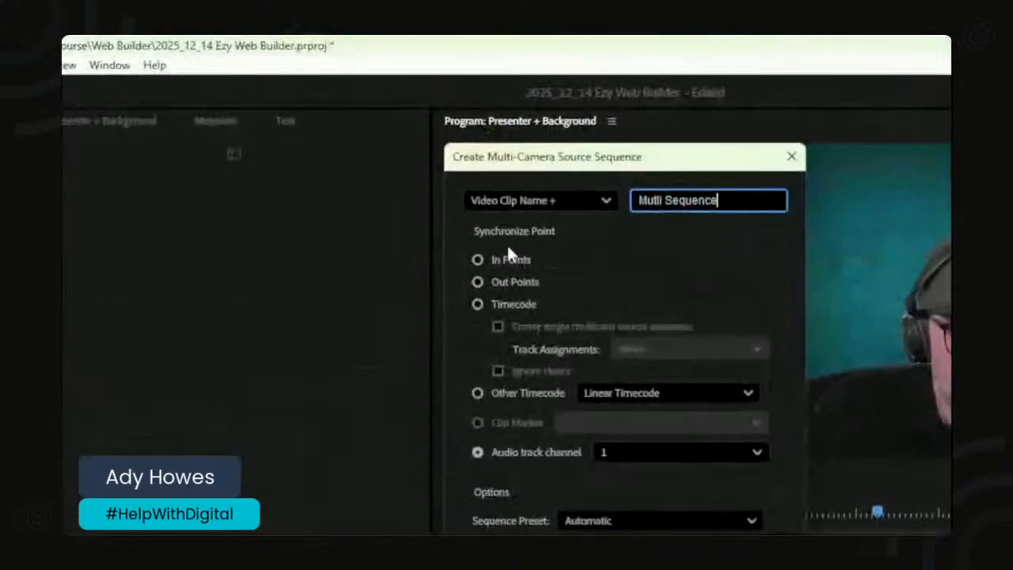
key(ctrl+z)
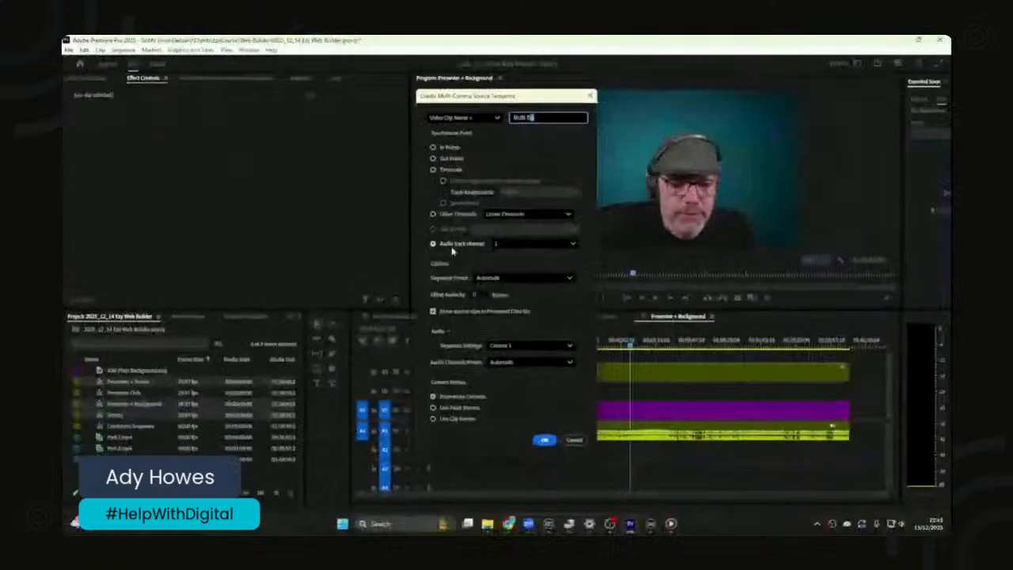
key(ctrl+z)
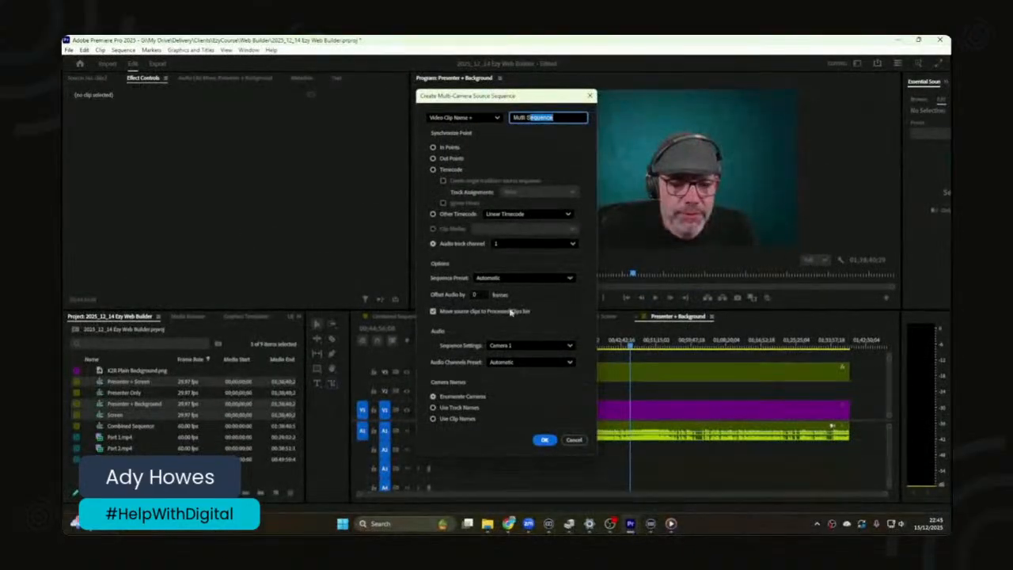
click(546, 442)
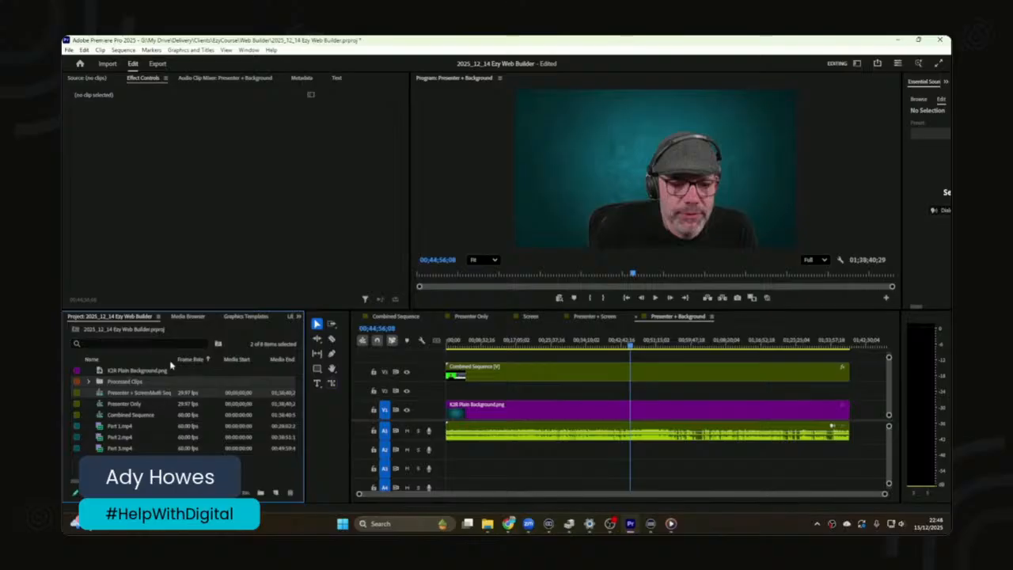
Step: Widen the project's Name column and rename the new multi-camera sequence as Multi Sequence
drag(177, 358, 220, 360)
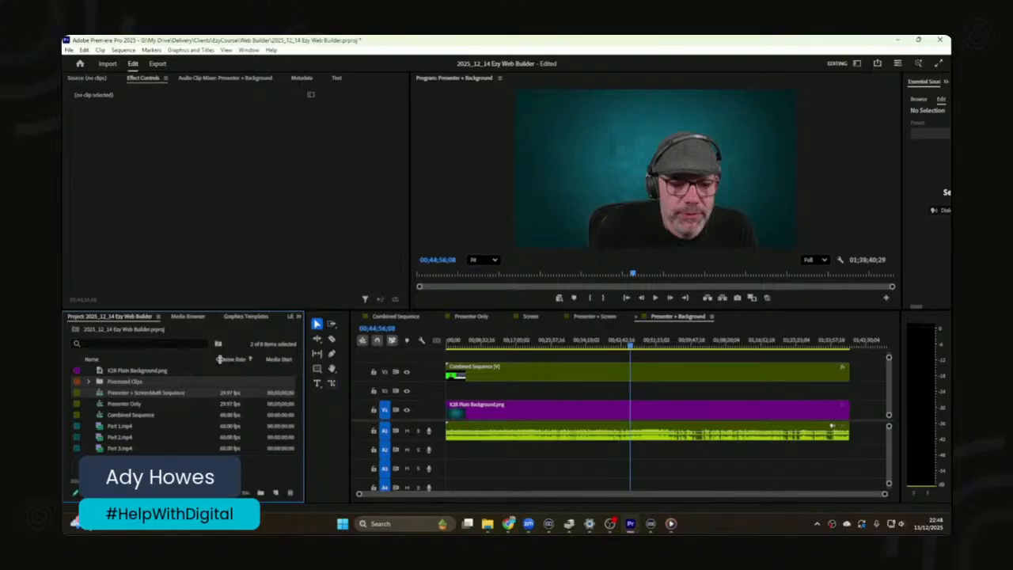
click(104, 395)
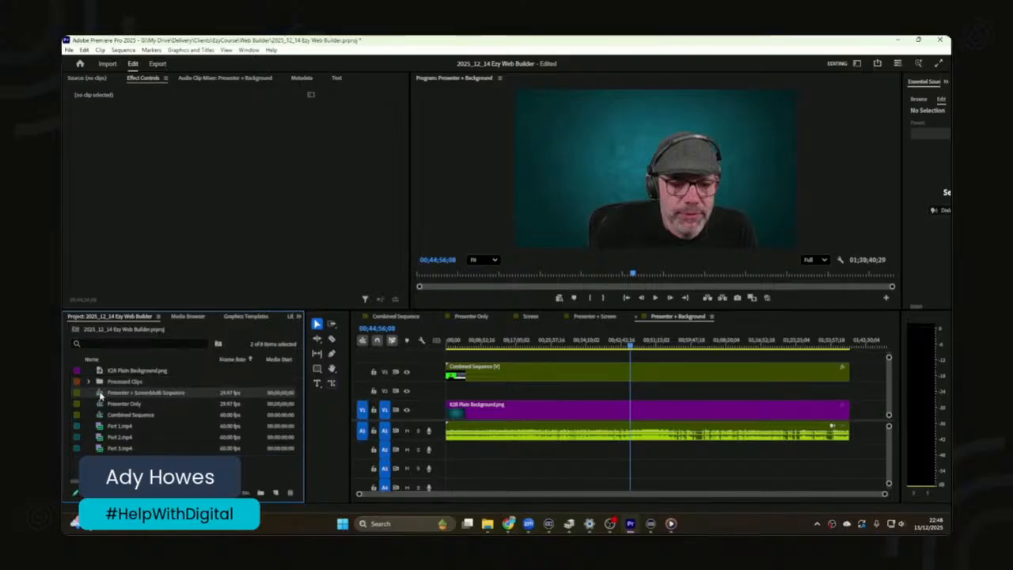
click(155, 394)
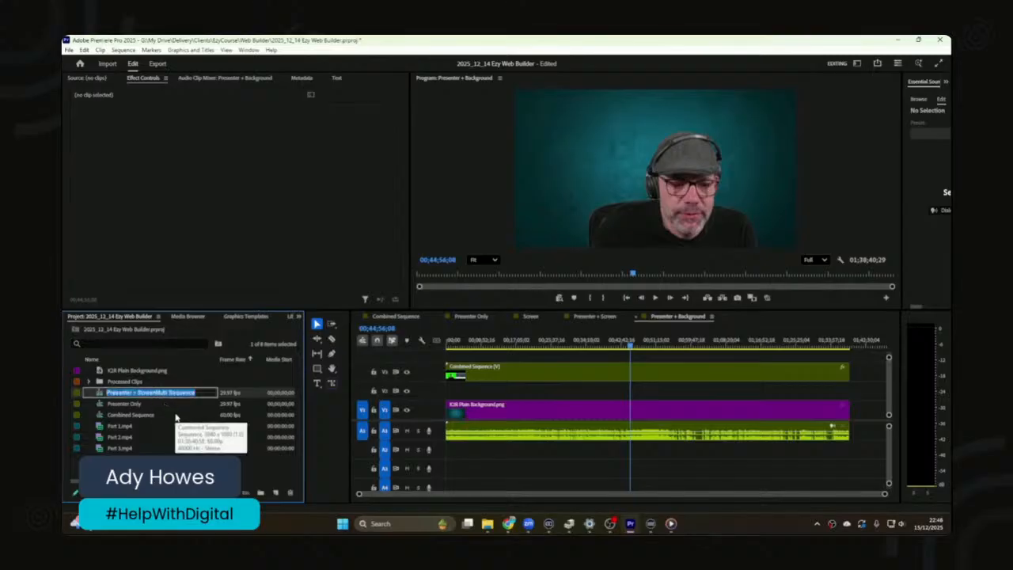
text(Ld)
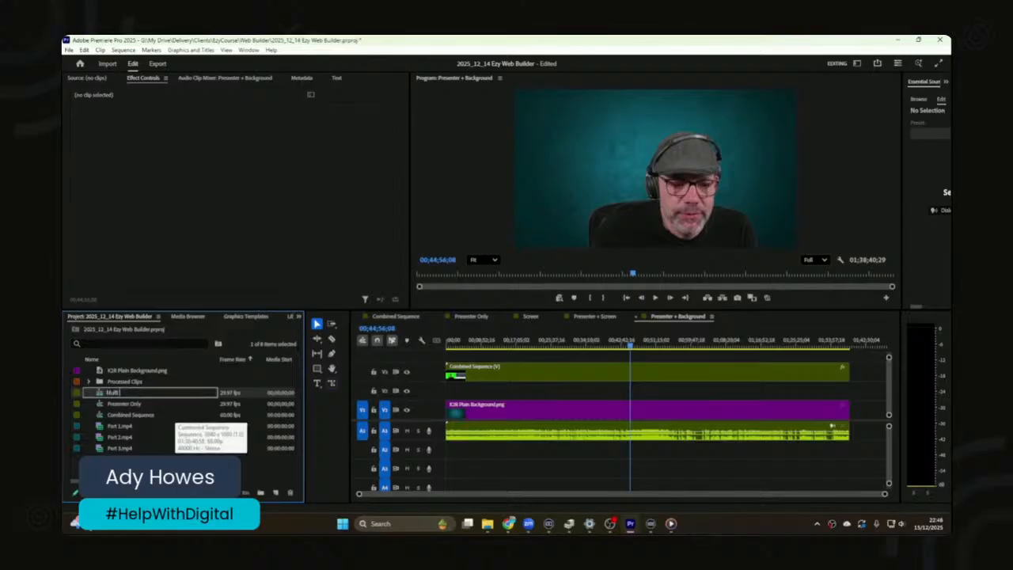
text(lti Sequence)
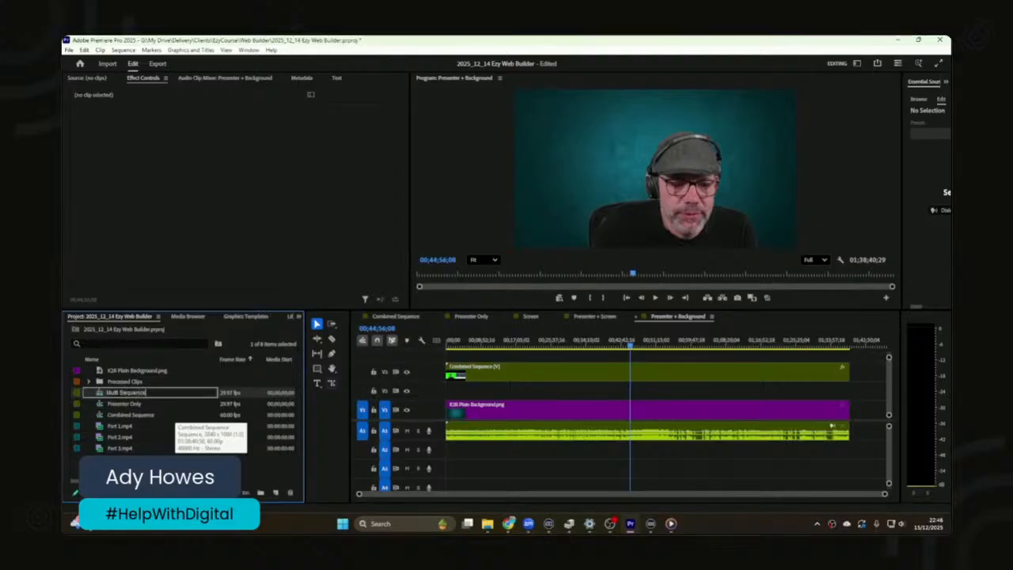
key(Tab)
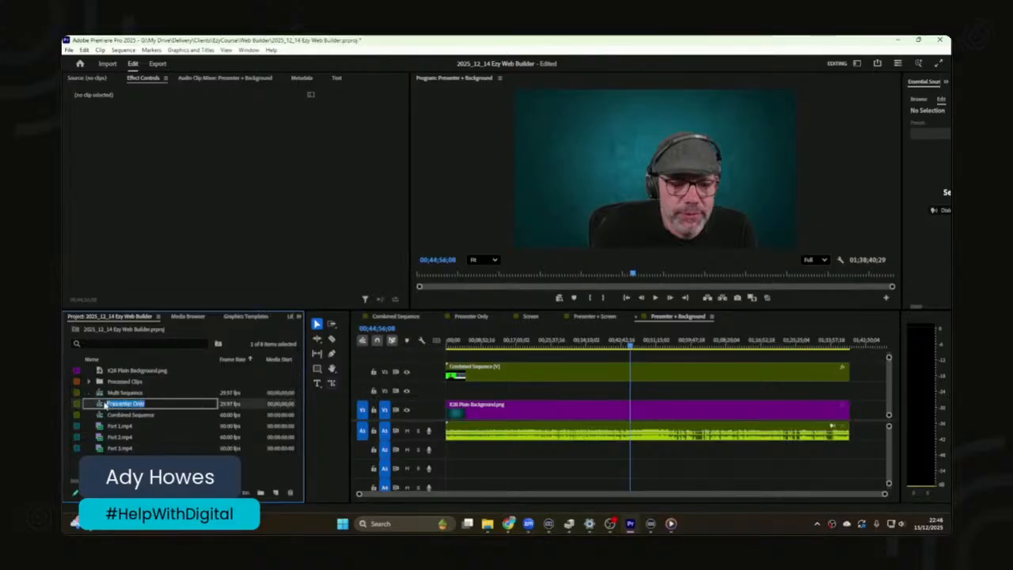
key(Return)
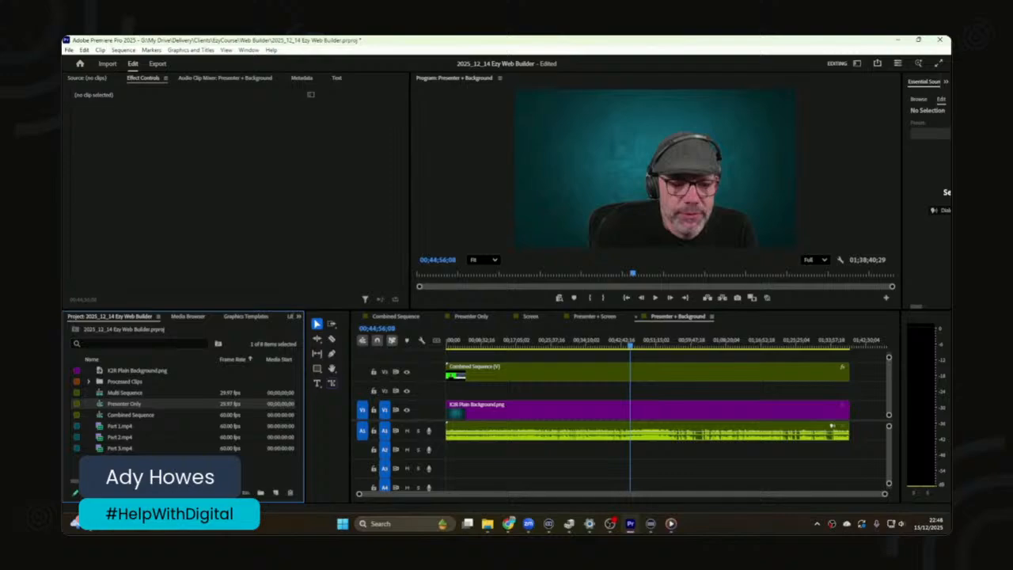
Step: Create a bin, move it out of Processed Clips to the project's top level and name it Working Files
click(115, 383)
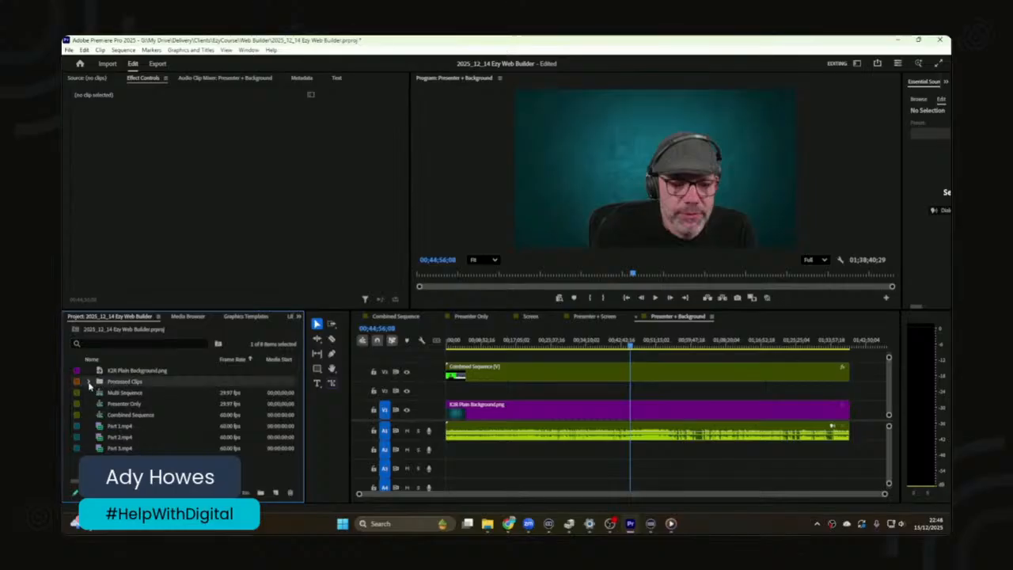
click(89, 381)
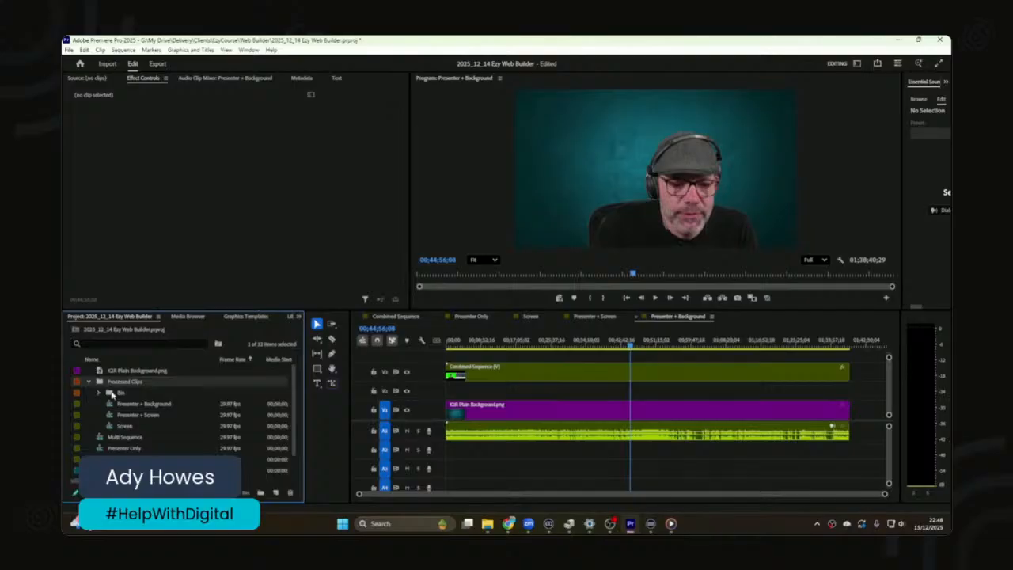
click(113, 393)
drag(117, 368, 117, 372)
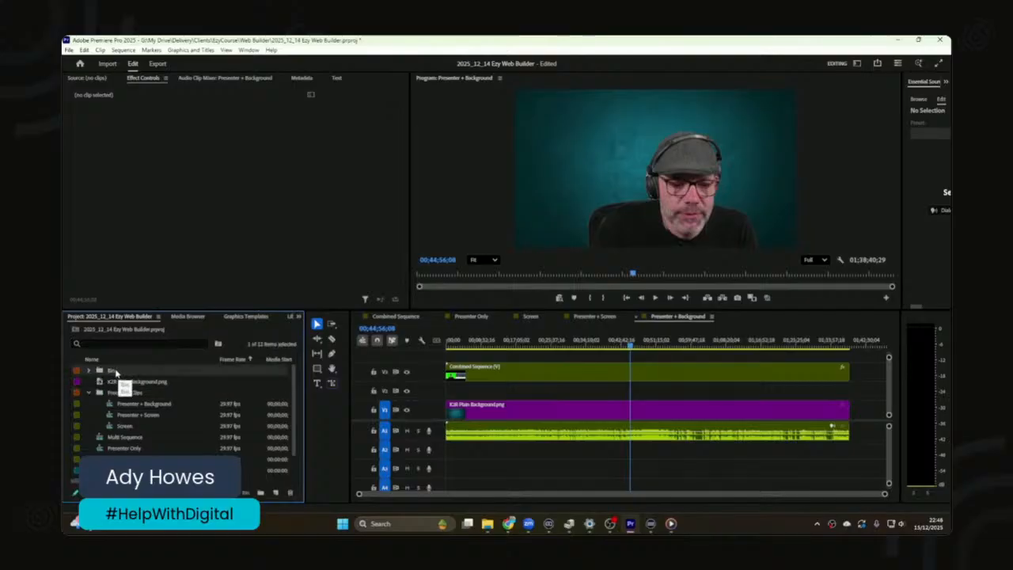
click(115, 371)
text(Working Files)
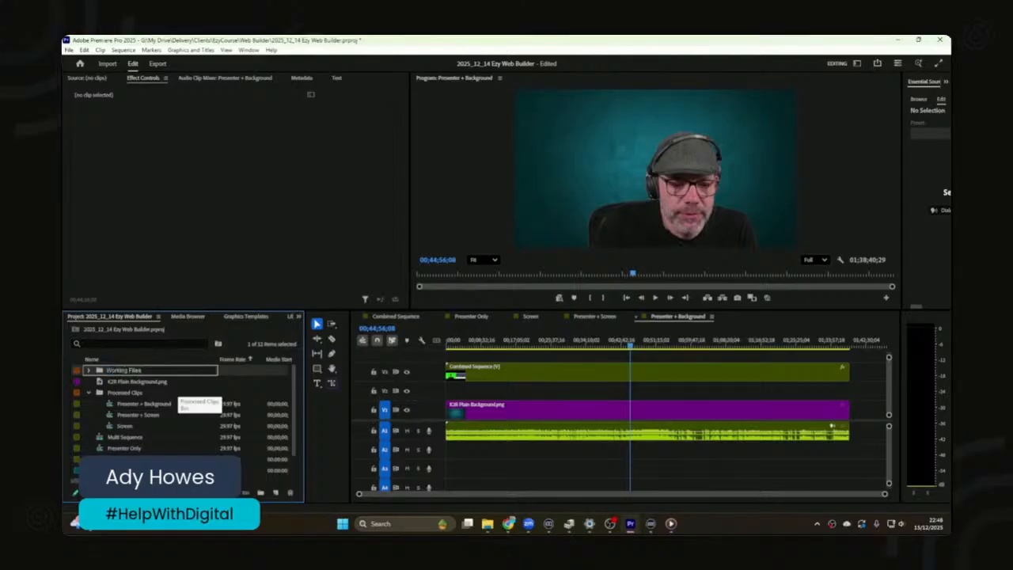
Step: Move K2R Plain Background.png, the Processed Clips bin, Presenter Only, Combined Sequence and the three Part MP4 files into the Working Files bin
click(93, 392)
click(92, 395)
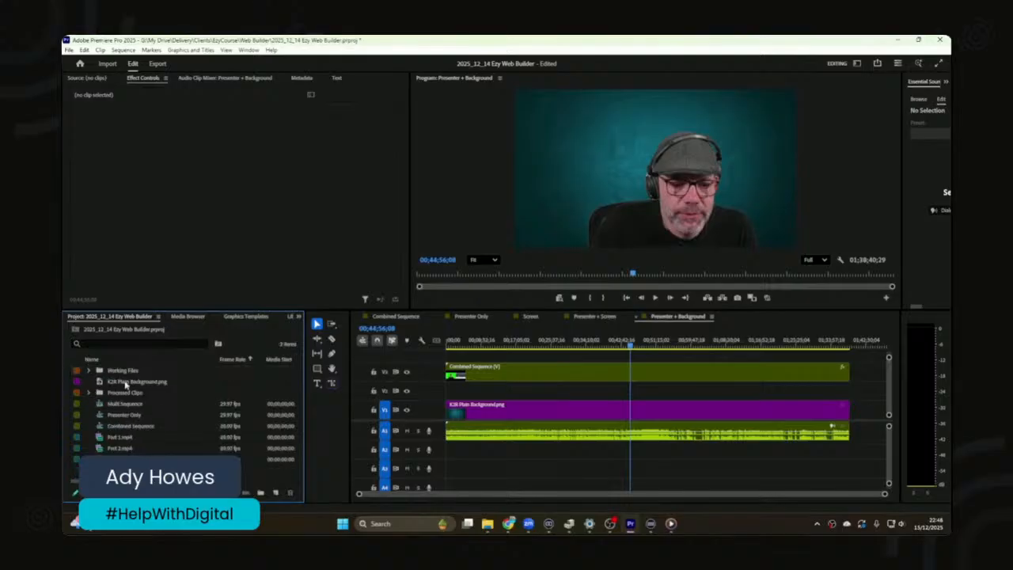
click(127, 384)
shift+click(125, 394)
drag(132, 388, 142, 378)
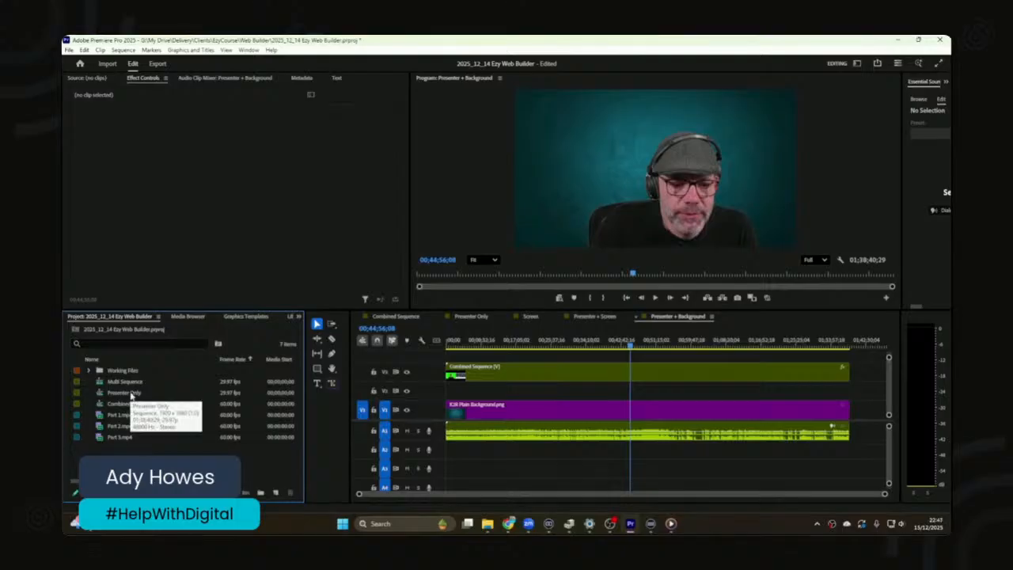
click(131, 396)
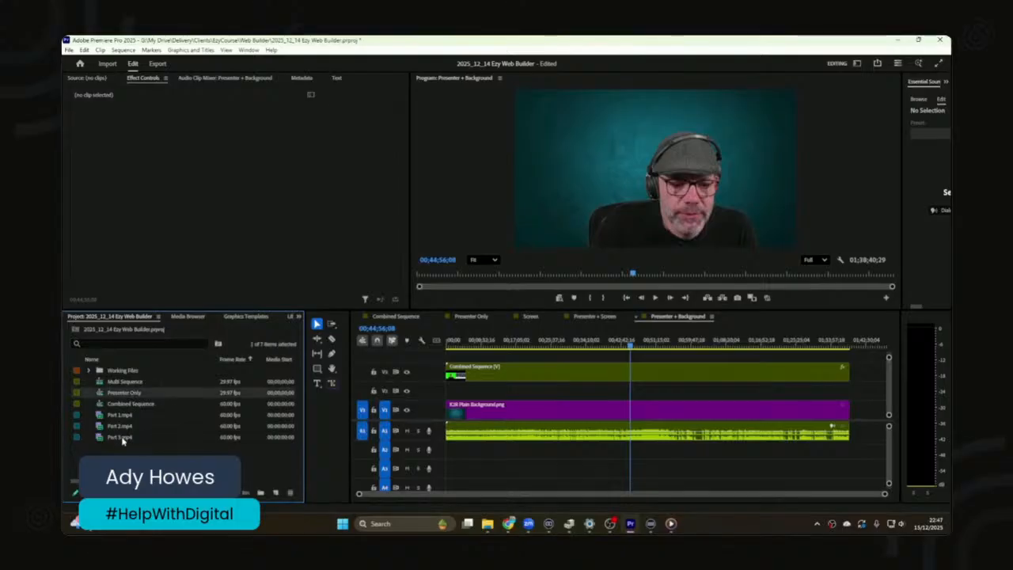
shift+click(123, 438)
drag(125, 433, 142, 377)
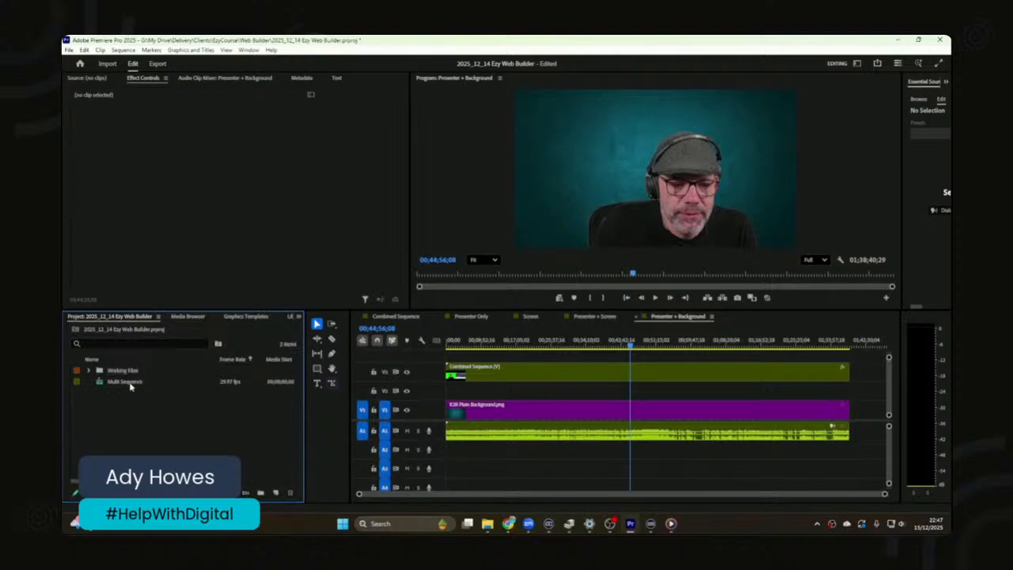
Step: Create a new sequence from Multi Sequence and move its playhead to 00;17;44;03
click(131, 384)
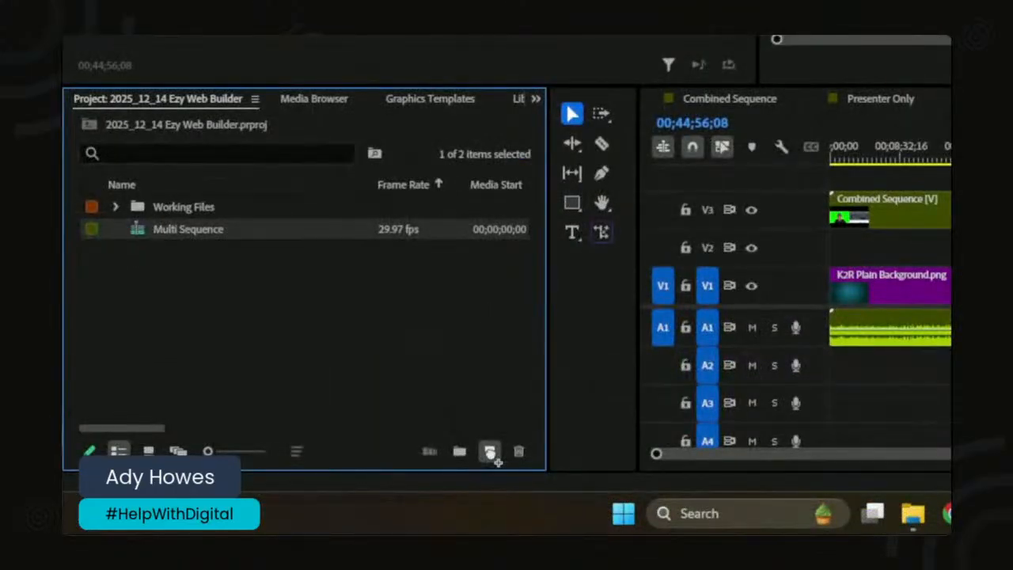
drag(491, 452, 490, 453)
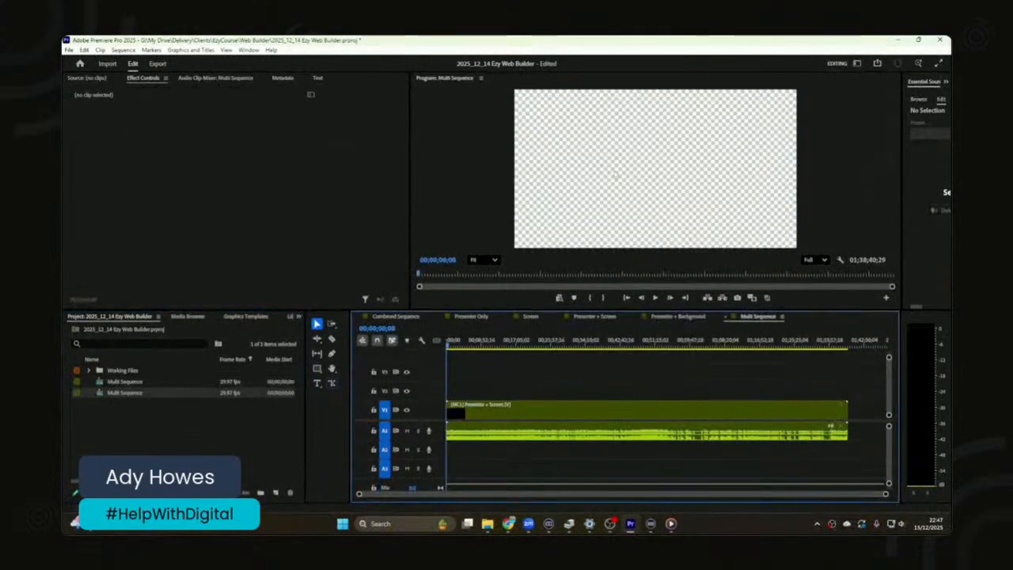
drag(525, 345, 519, 400)
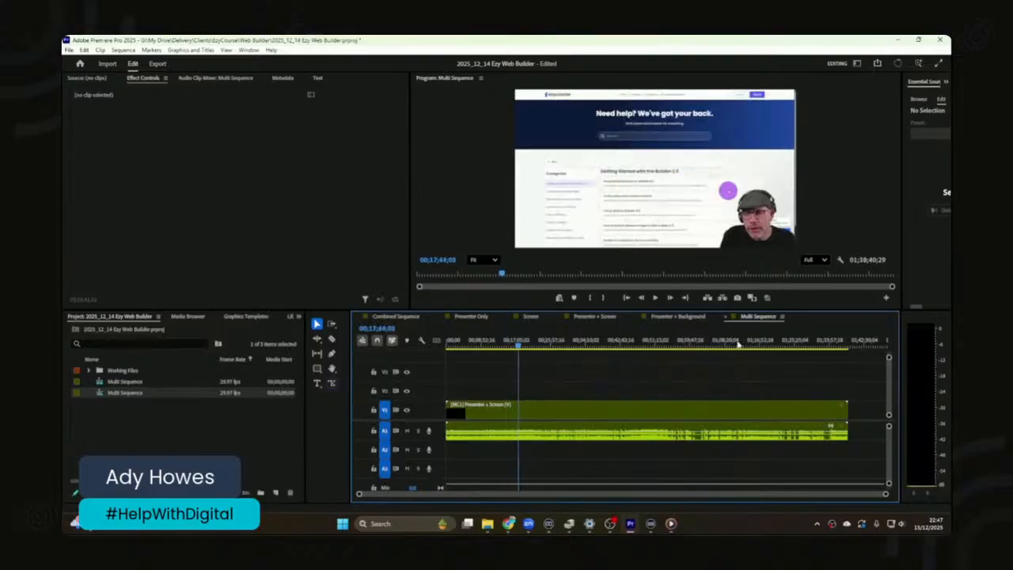
right_click(674, 212)
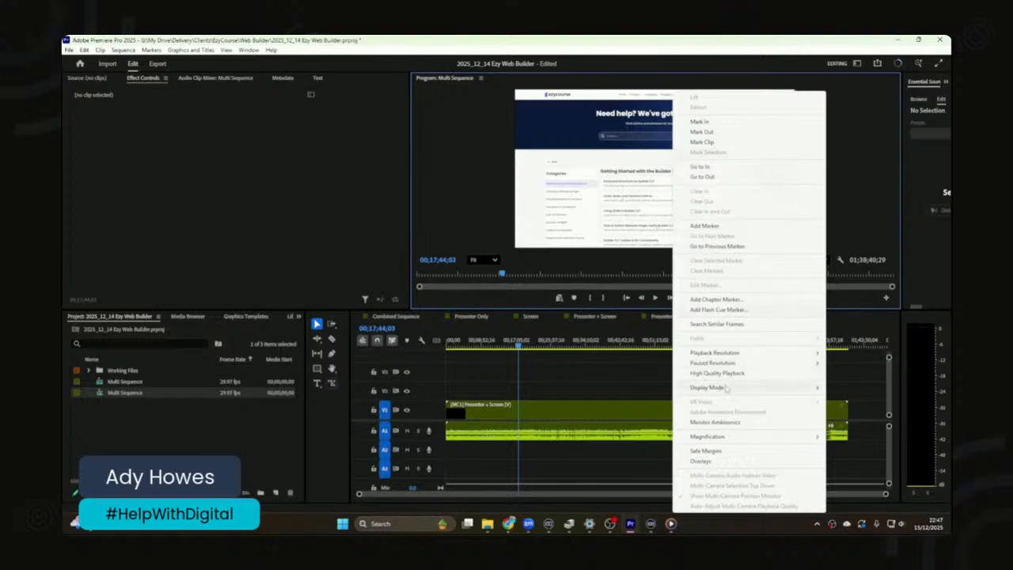
mouse_move(751, 390)
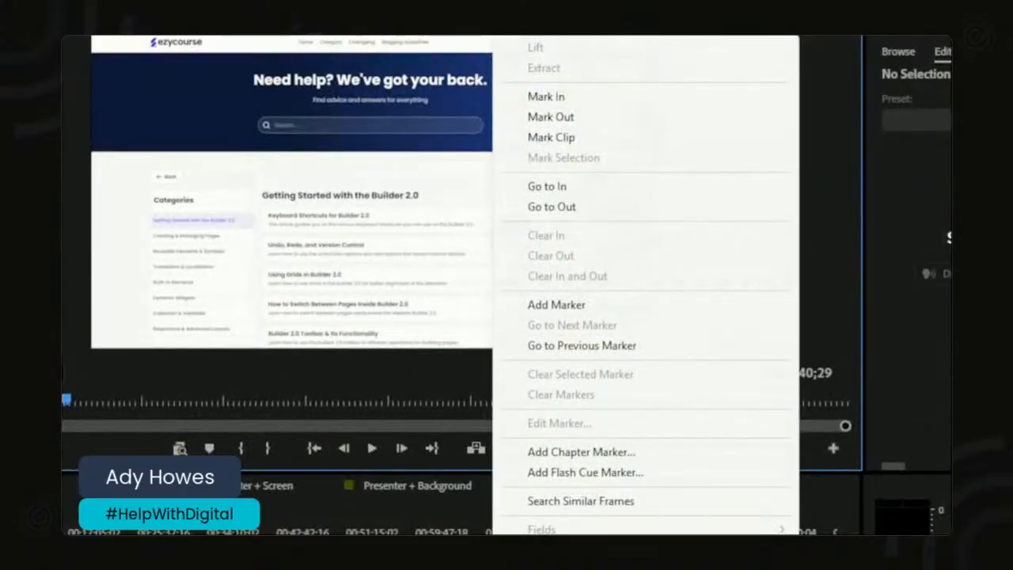
key(Escape)
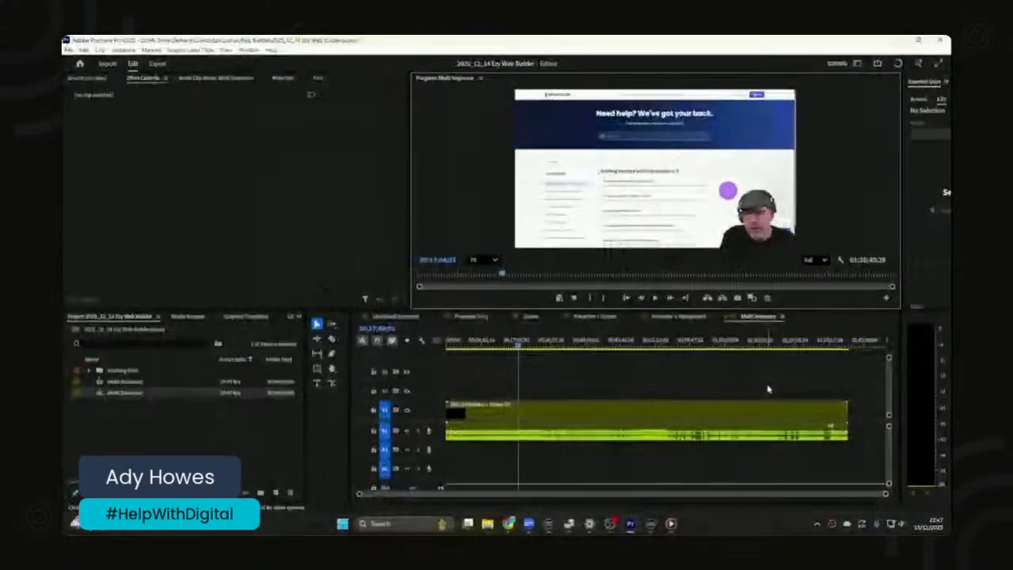
Step: Set the Program Monitor's display mode to Multi-Camera and maximize the monitor to fill the workspace
right_click(506, 277)
mouse_move(769, 394)
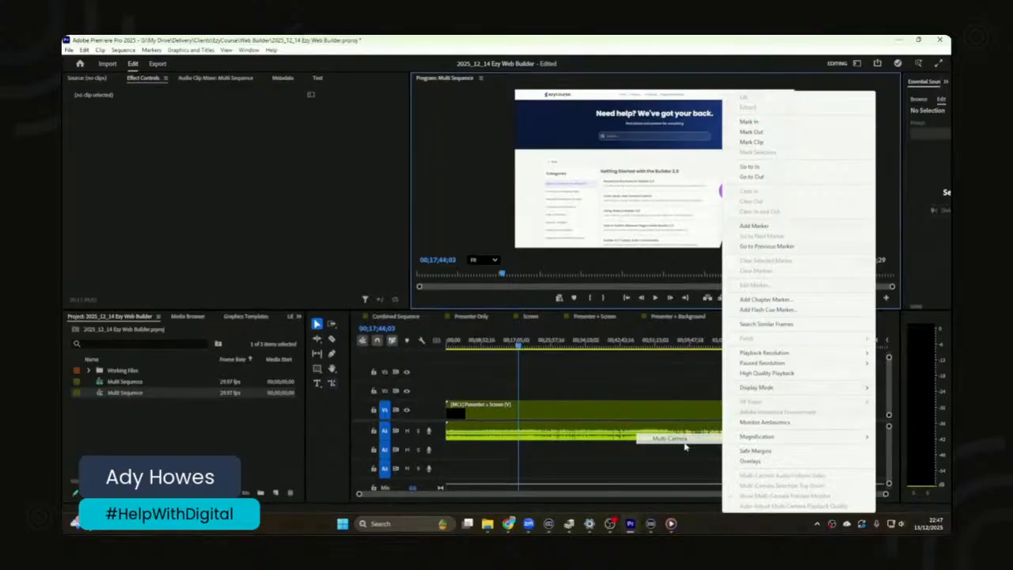
click(684, 440)
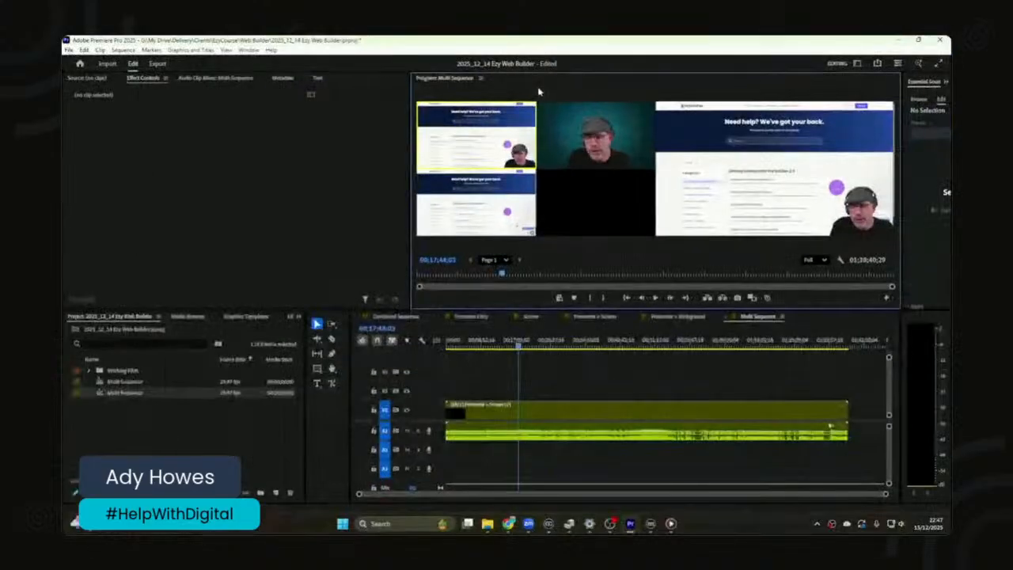
key(grave)
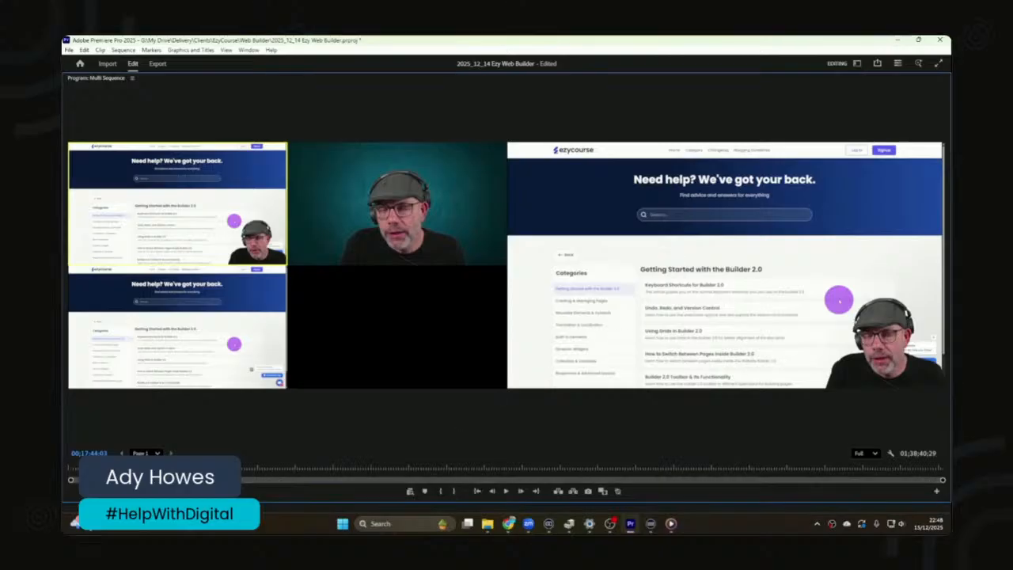
Step: Play Multi Sequence from its start and switch live to the presenter-with-background angle about one second in
key(Home)
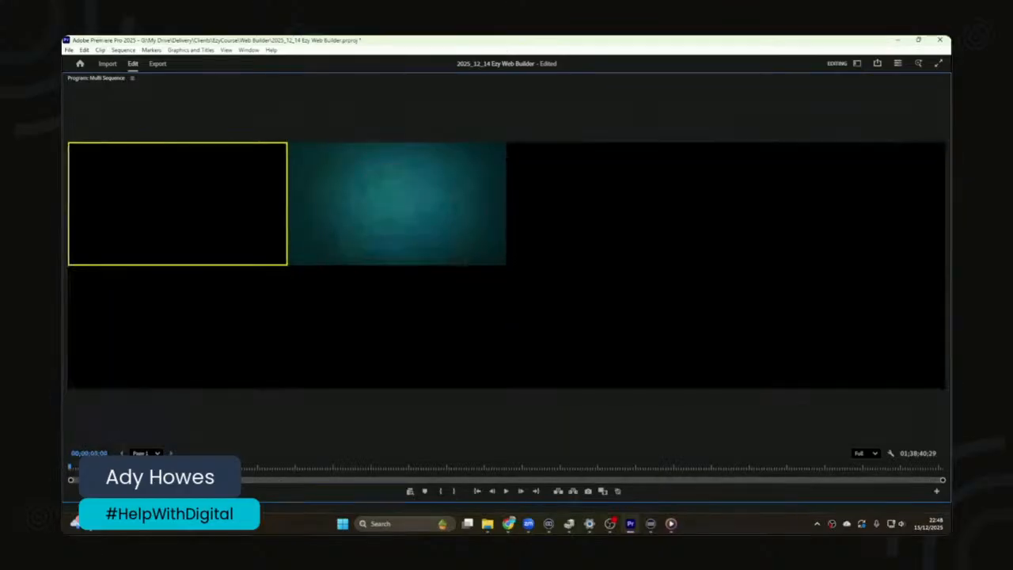
click(507, 491)
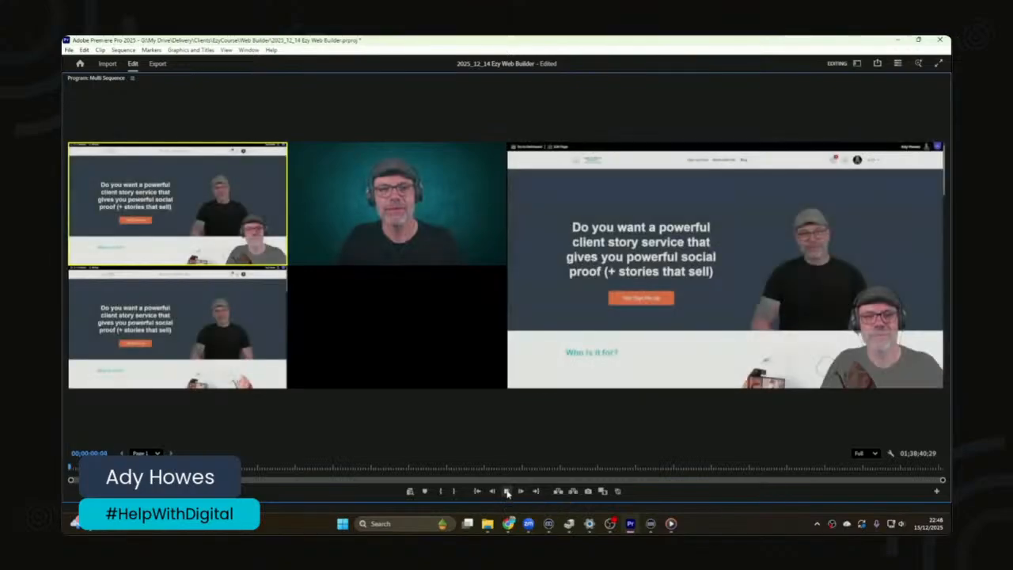
click(377, 204)
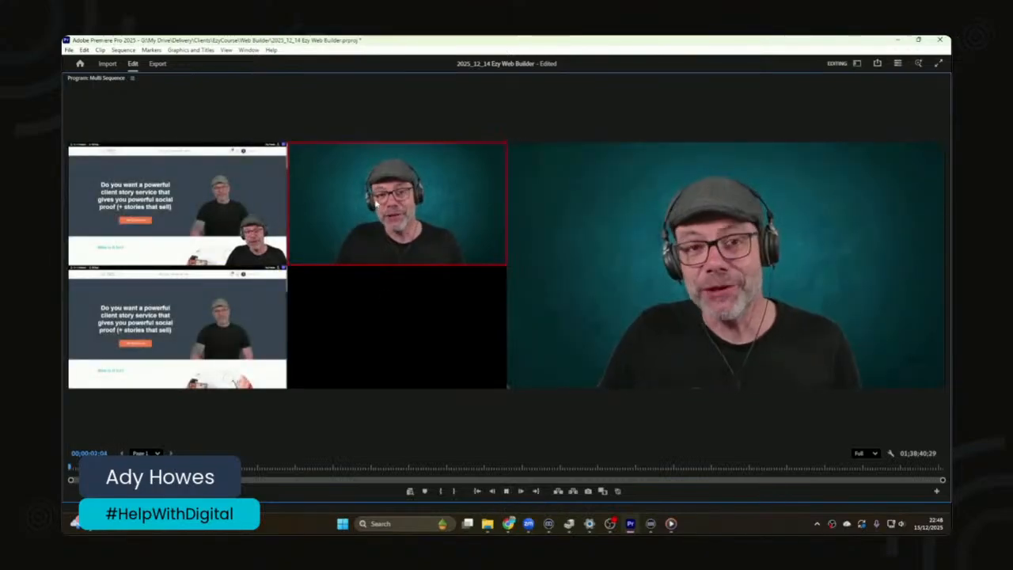